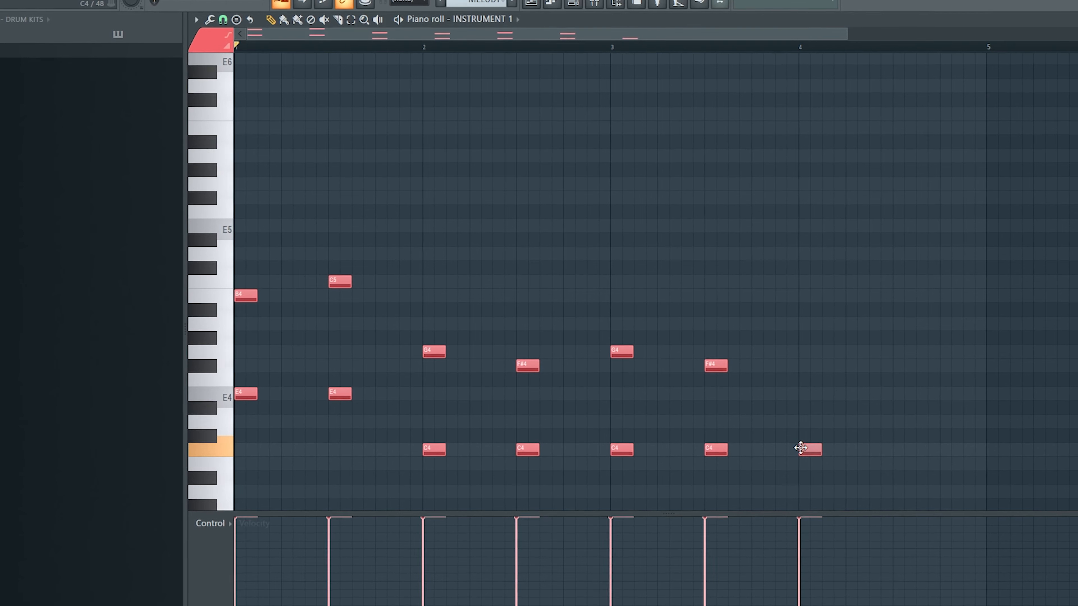
Complete bar 4 with G4 and F#4 above B3 notes, and lengthen every note in the pattern to half a bar
left_click(891, 465)
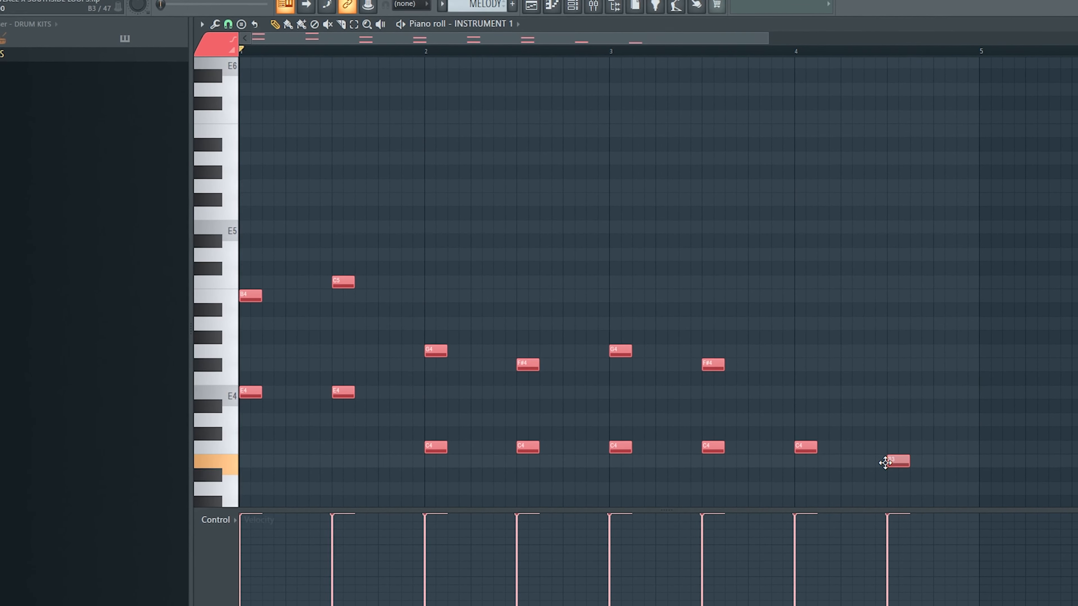
key("space")
left_click(797, 364)
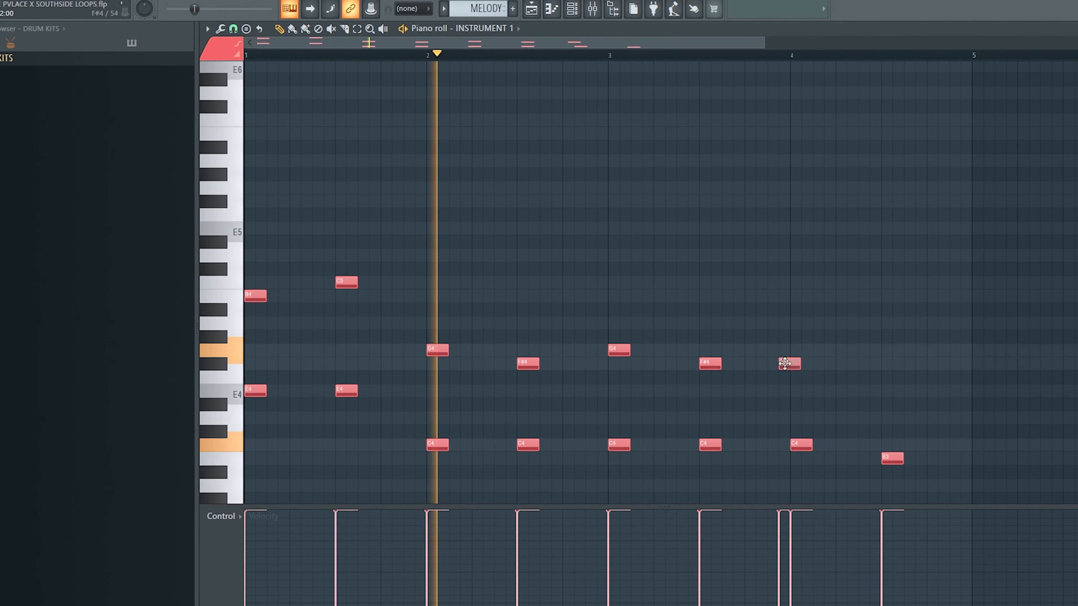
left_click_drag(798, 362, 798, 349)
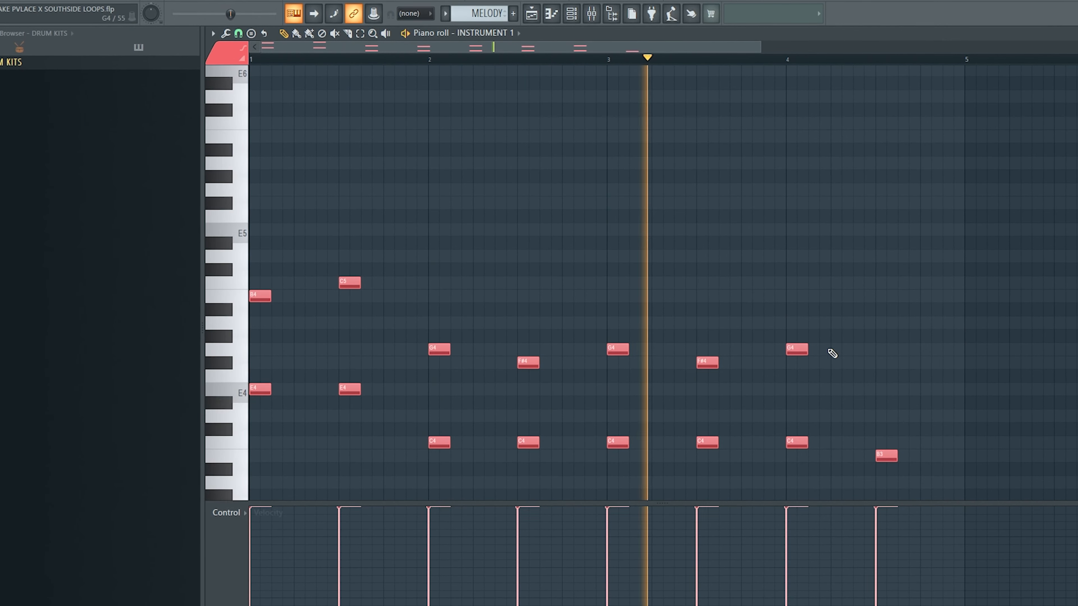
left_click(879, 363)
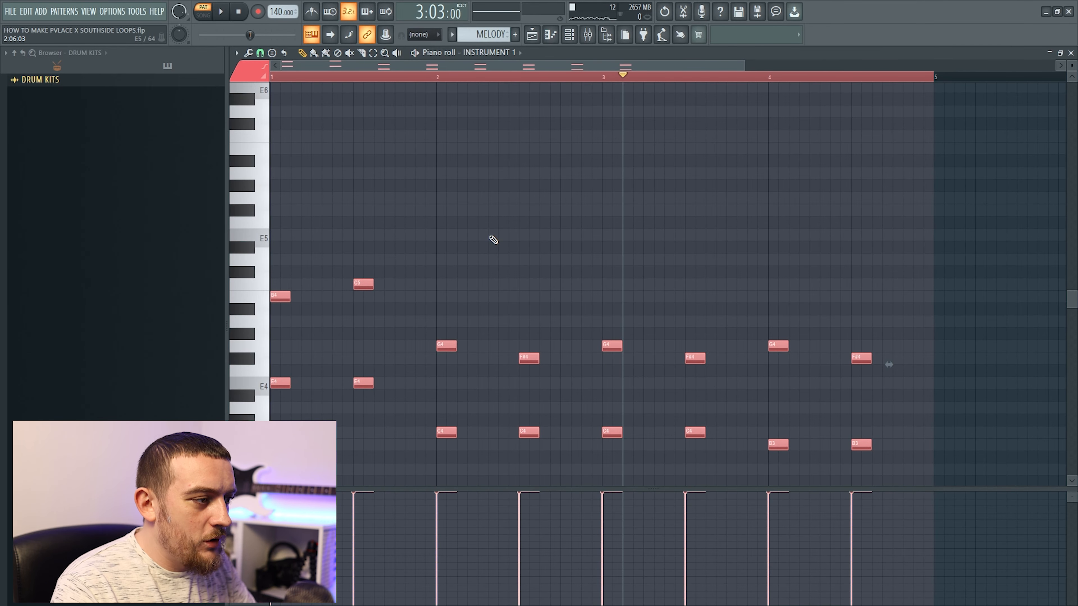
left_click_drag(889, 365, 950, 364)
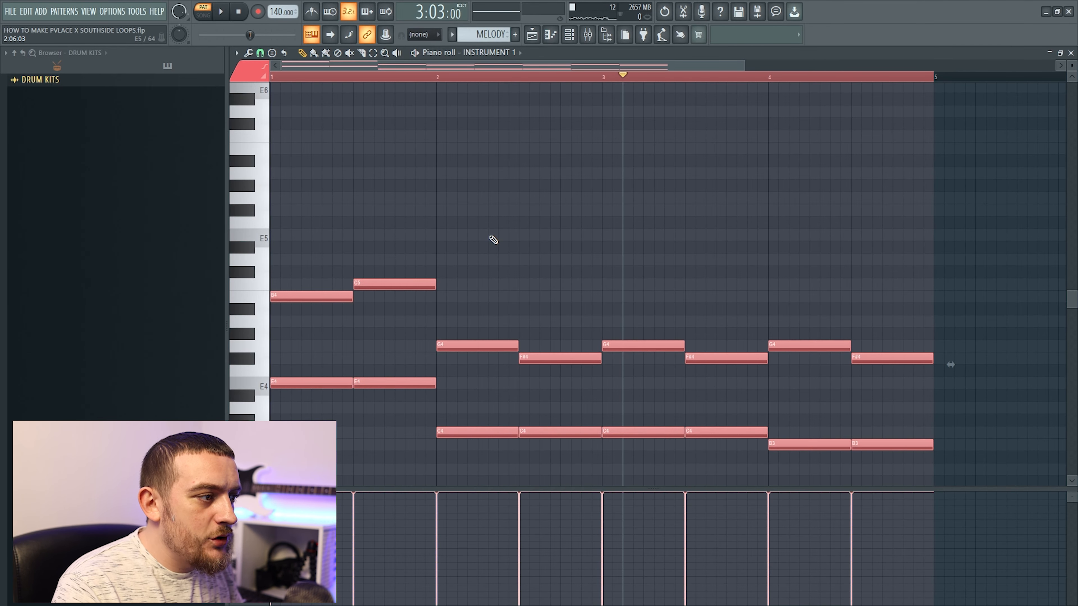
key("space")
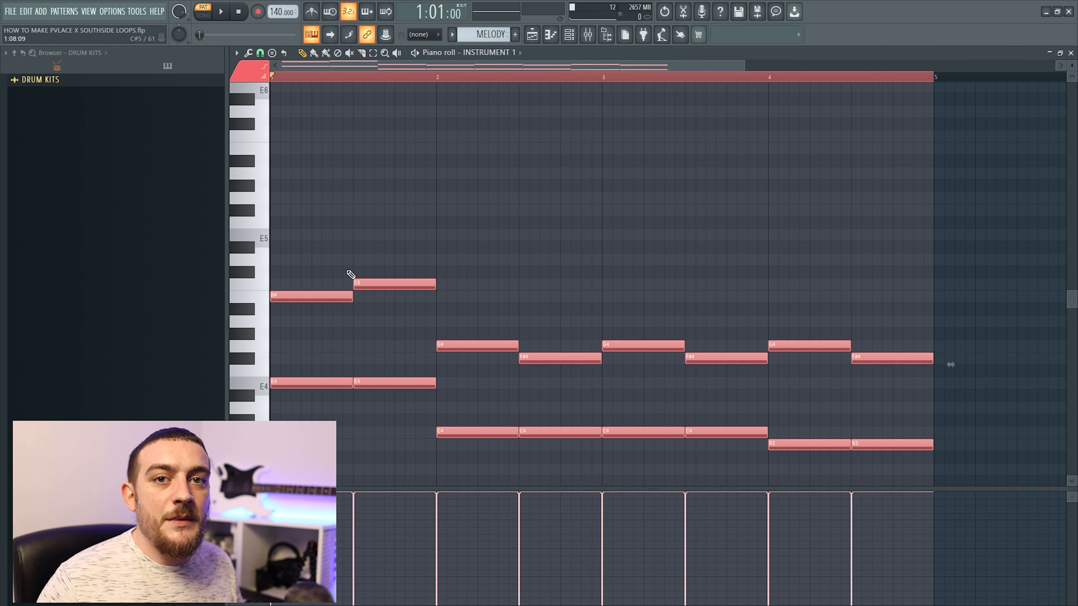
Add the bar 1 top melody: G5 and F#5 at a quarter bar each, followed by a half-bar A5
left_click(125, 154)
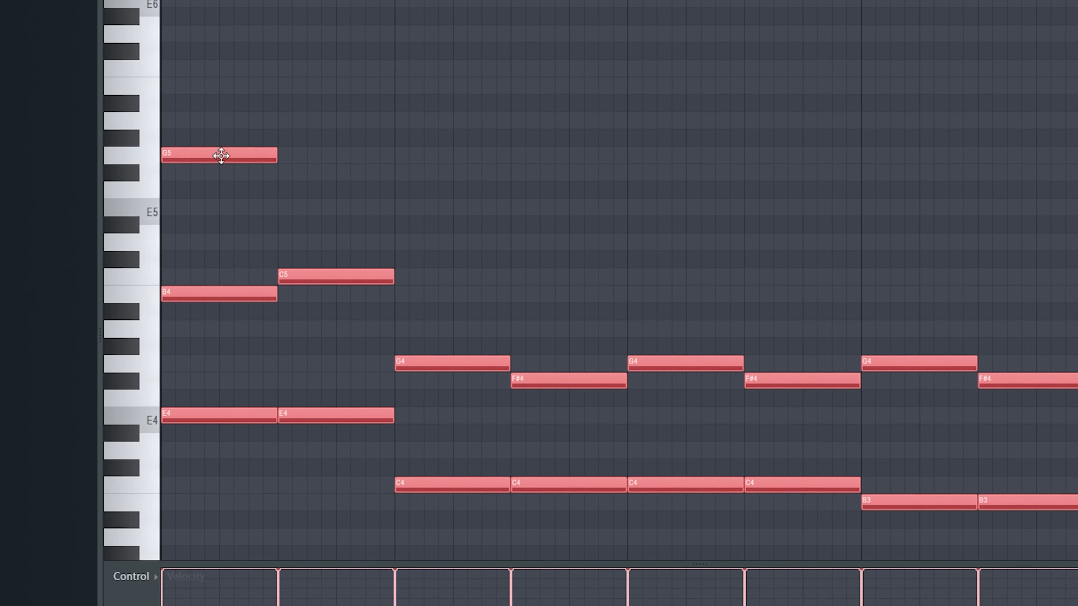
key("space")
key("space")
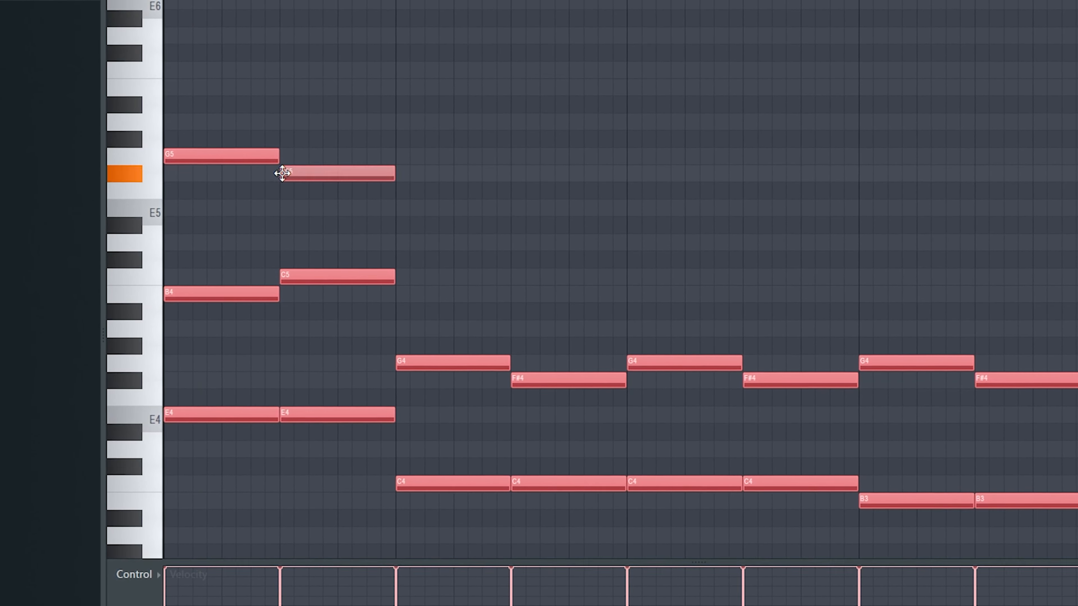
key("space")
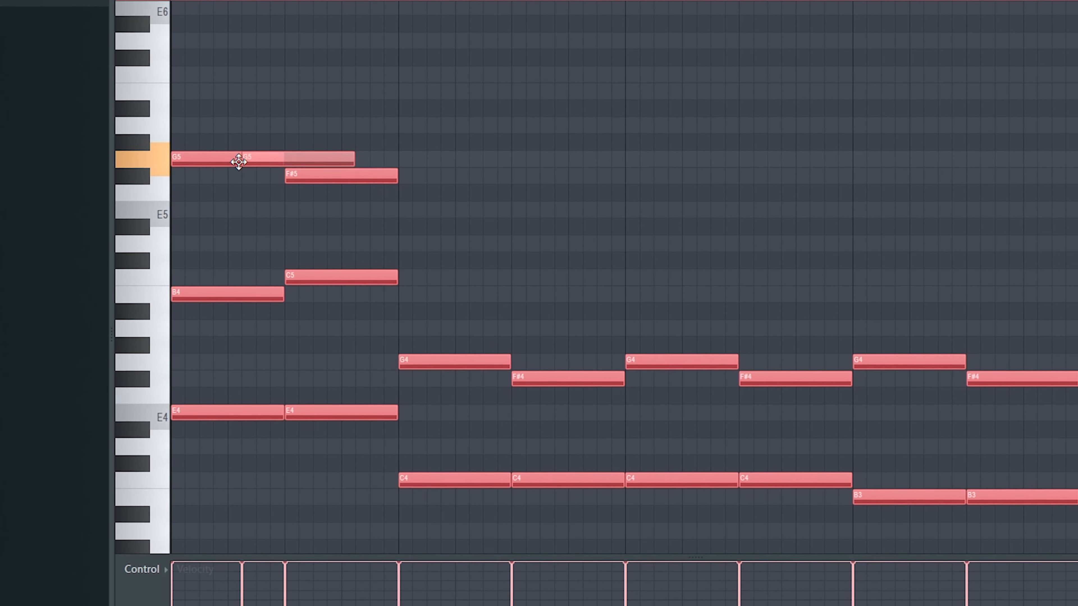
key("space")
left_click_drag(195, 163, 221, 163)
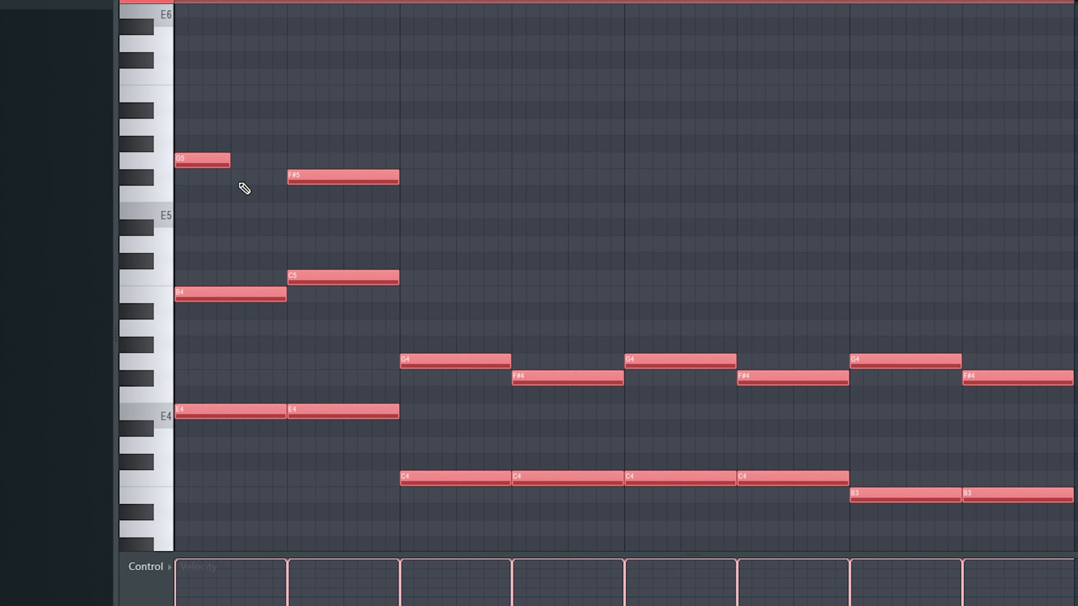
left_click_drag(308, 182, 312, 132)
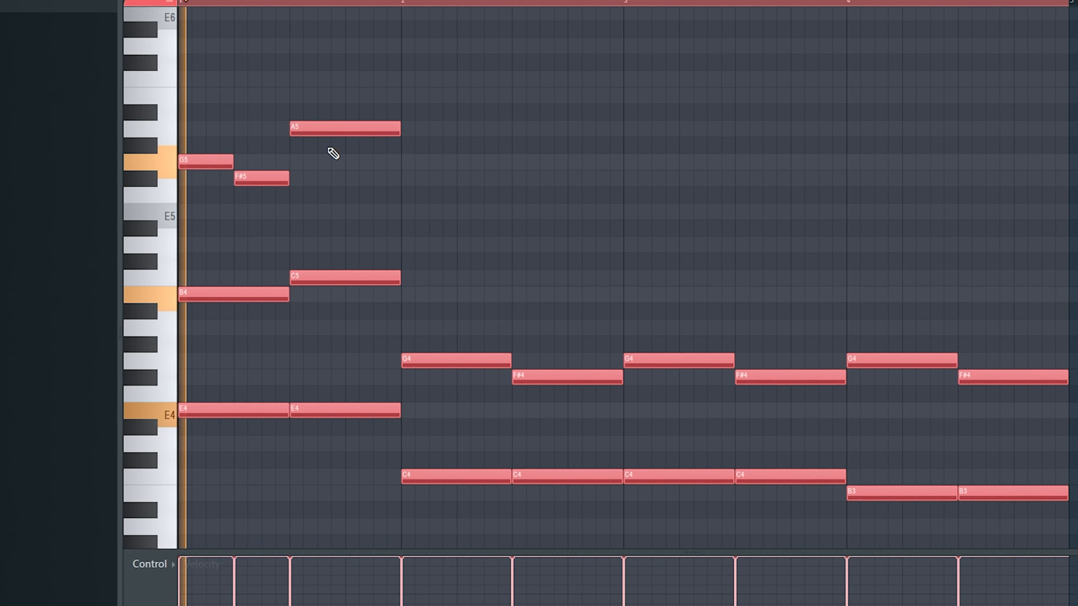
key("space")
Add the bar 2 melody with quarter-bar F#5 and C5 notes and a half-bar B4 reaching the end of the bar
left_click(403, 177)
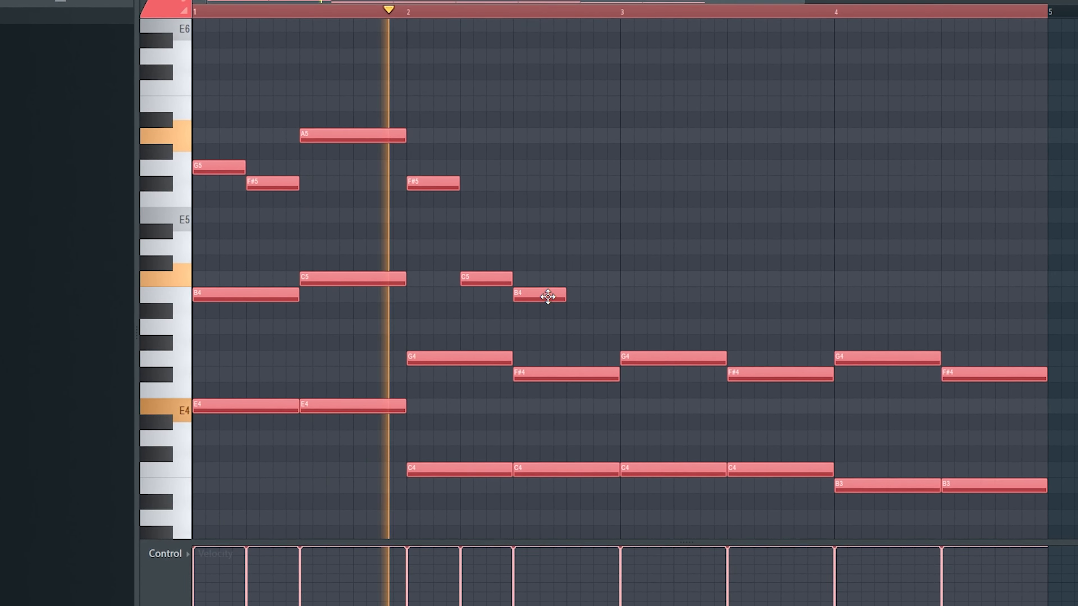
left_click_drag(565, 294, 622, 297)
key("space")
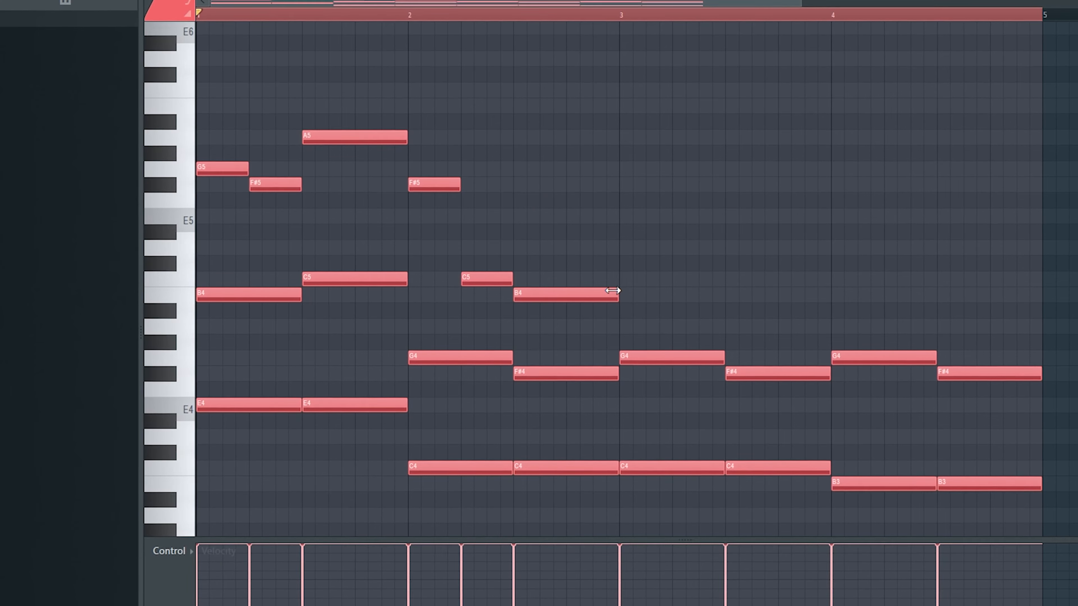
Add the bar 3 melody with consecutive F#5, C5 and B4 notes, each a quarter bar long
key("space")
left_click_drag(616, 188, 621, 188)
left_click_drag(721, 187, 626, 189)
key("space")
left_click(613, 188)
left_click_drag(717, 191, 665, 192)
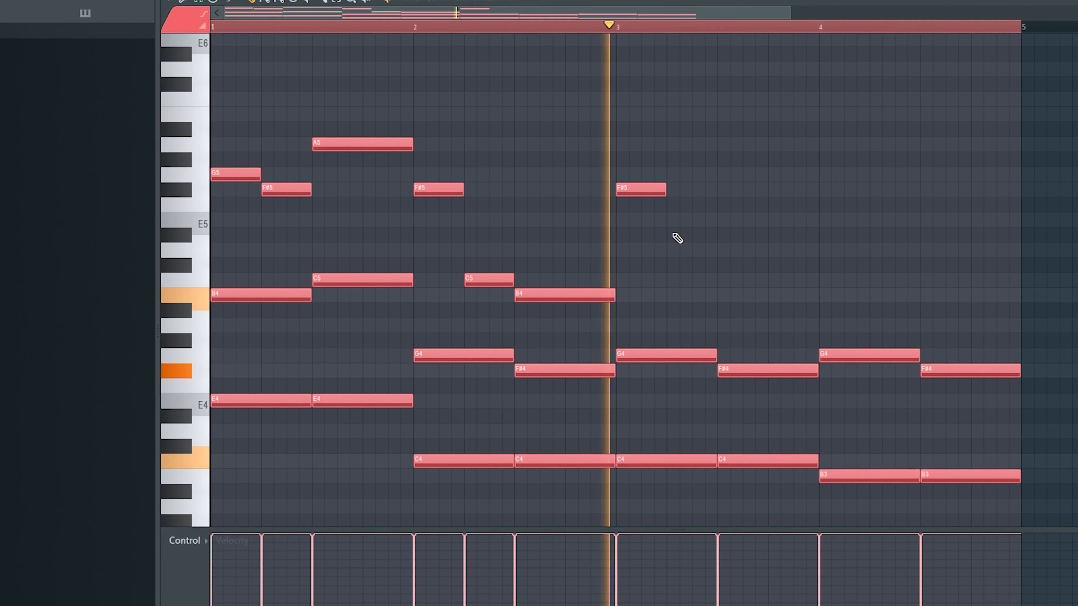
key("space")
left_click(671, 219)
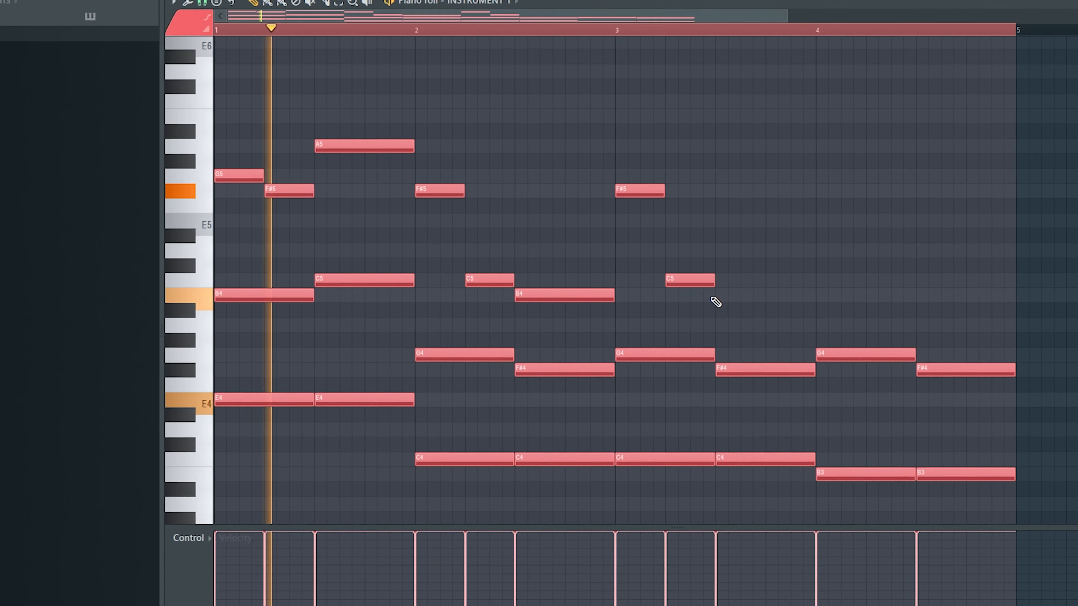
left_click(715, 297)
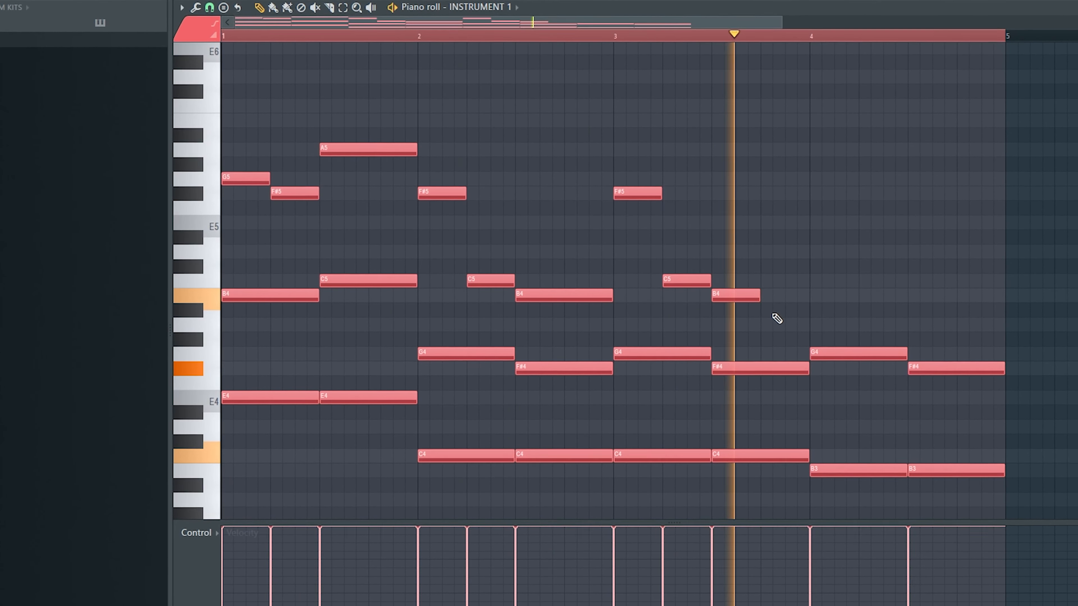
key("space")
Add a quarter-bar B4 at the start of bar 4 and rework the G4 below it into two quarter-bar notes
left_click(815, 297)
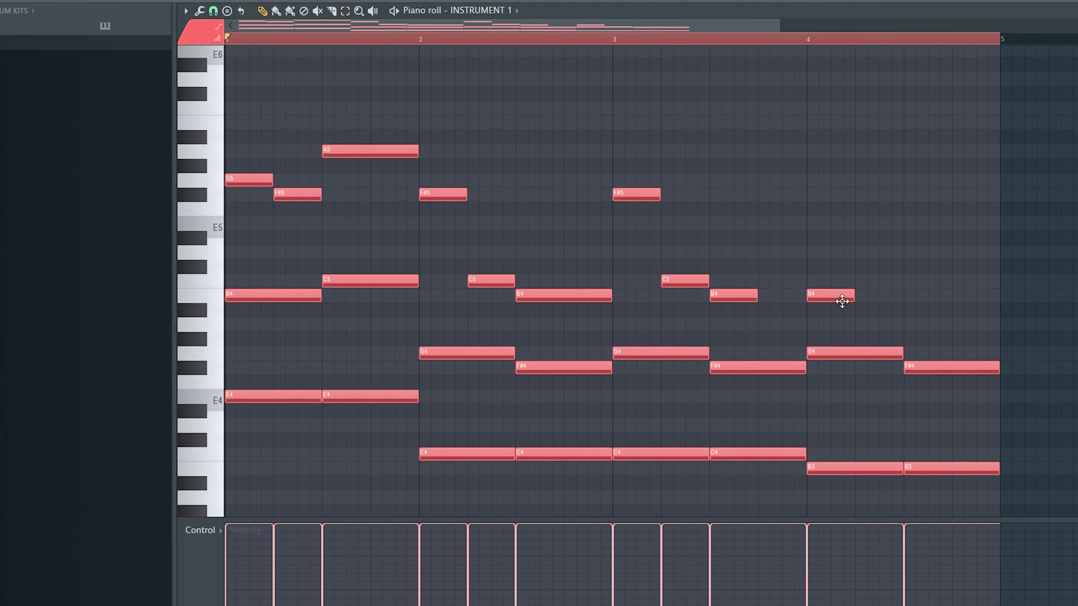
left_click_drag(905, 325, 944, 365)
key("space")
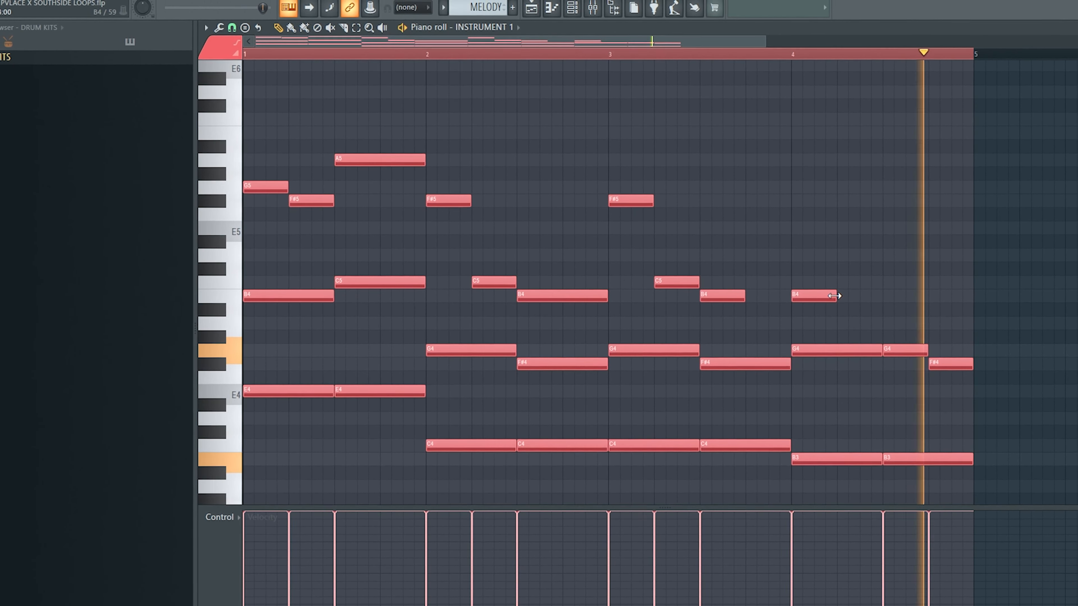
mouse_move(881, 350)
left_mouse_down()
mouse_move(832, 350)
mouse_move(916, 353)
mouse_move(881, 361)
left_mouse_up()
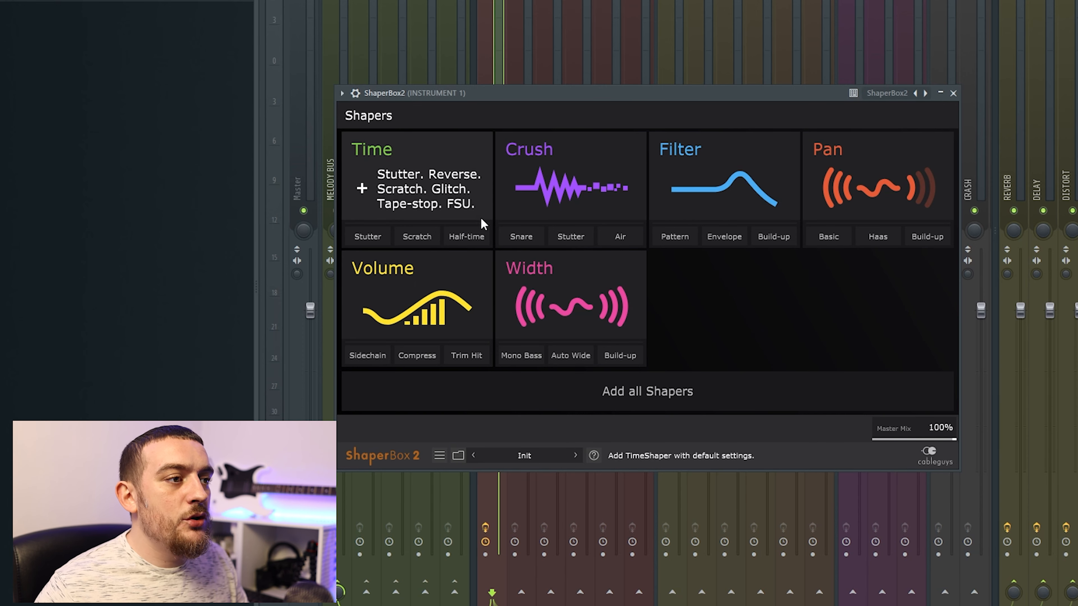
Add a Time shaper on Instrument 1, draw a straight line falling from 0 to -2/4, and set the length to 1/2
left_click(429, 189)
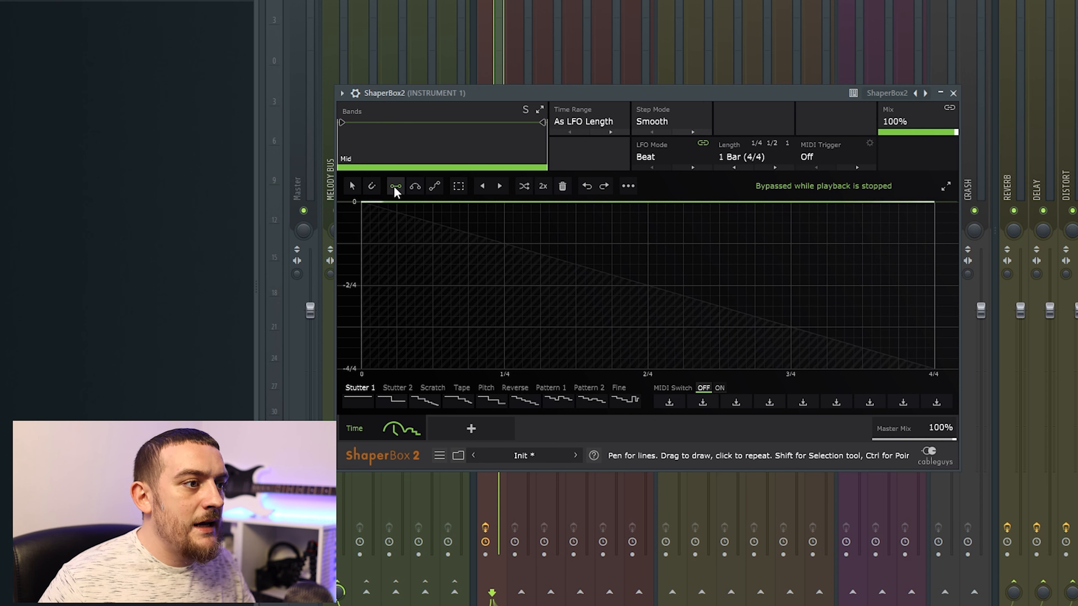
left_click_drag(933, 276, 934, 285)
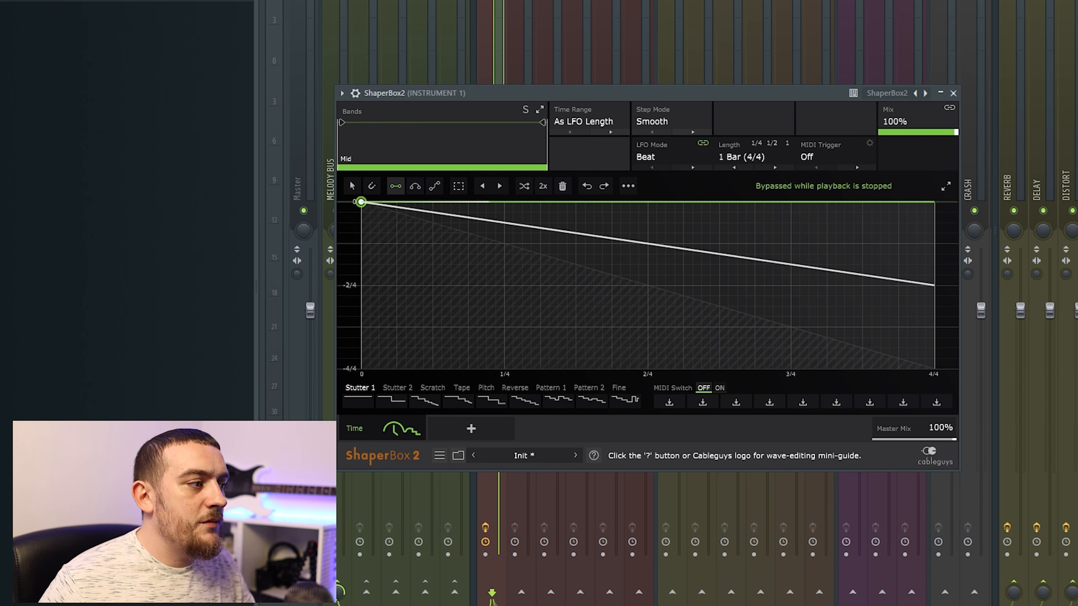
left_click(361, 202)
key("space")
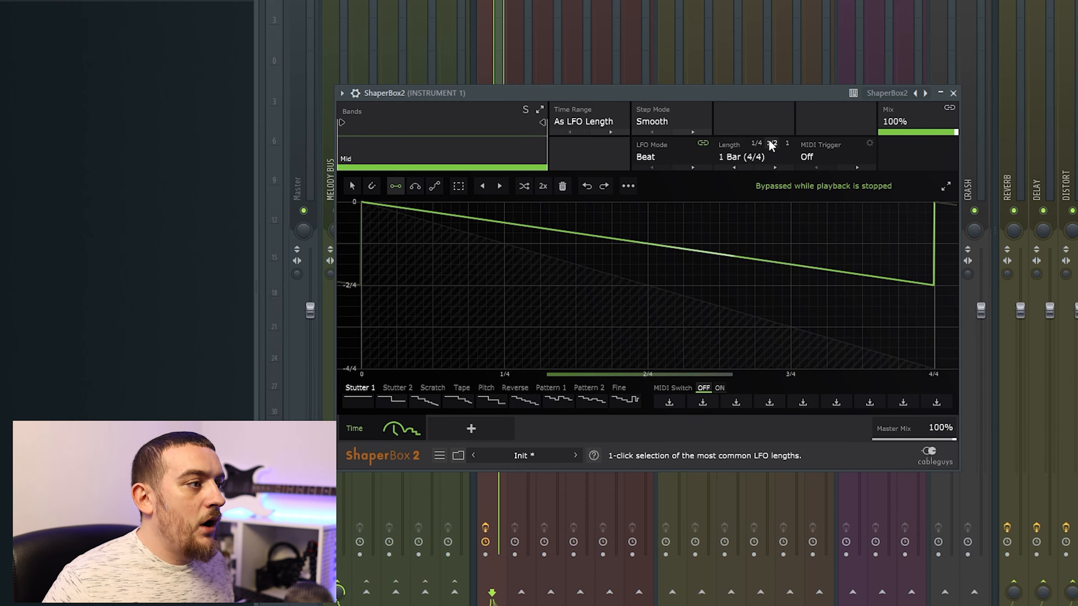
left_click(775, 143)
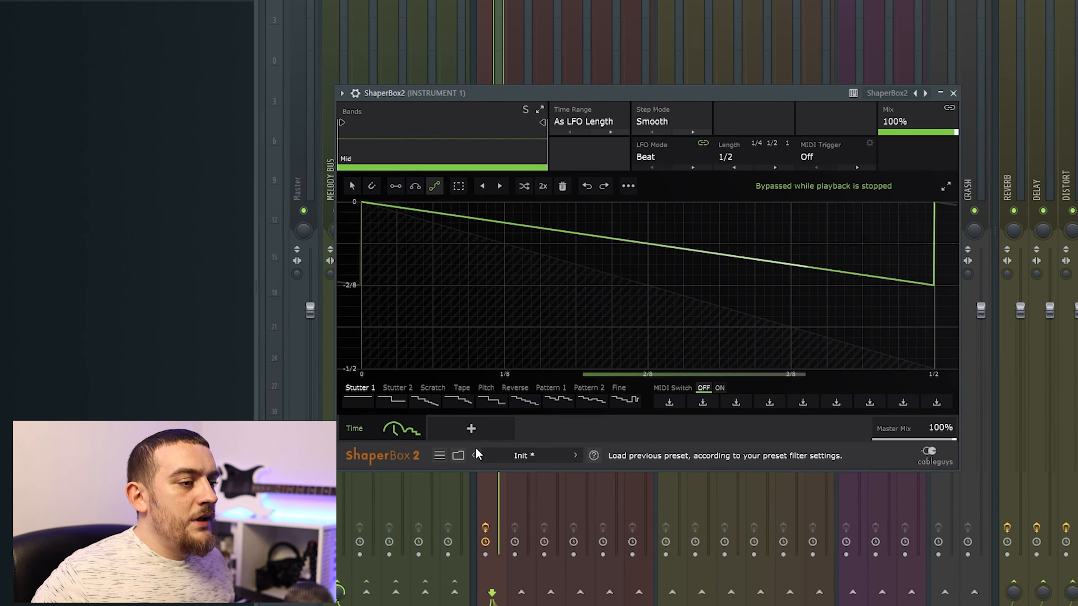
Add a Volume shaper with a 1/2 length and draw an S-curve rising from -Inf to 0 dB
left_click(472, 429)
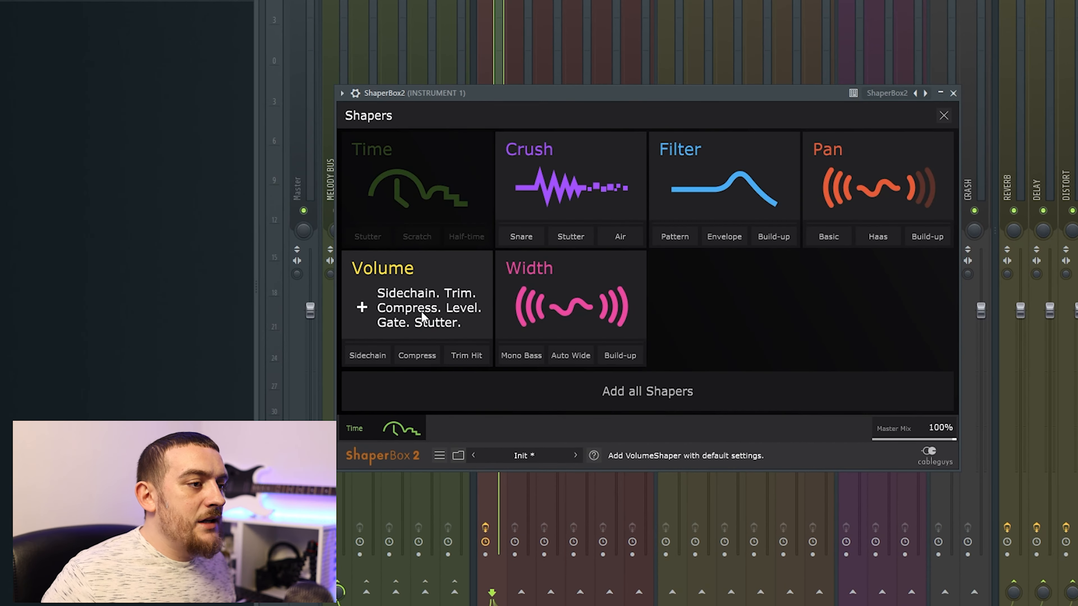
left_click(422, 312)
left_click_drag(422, 313, 716, 193)
left_click(771, 144)
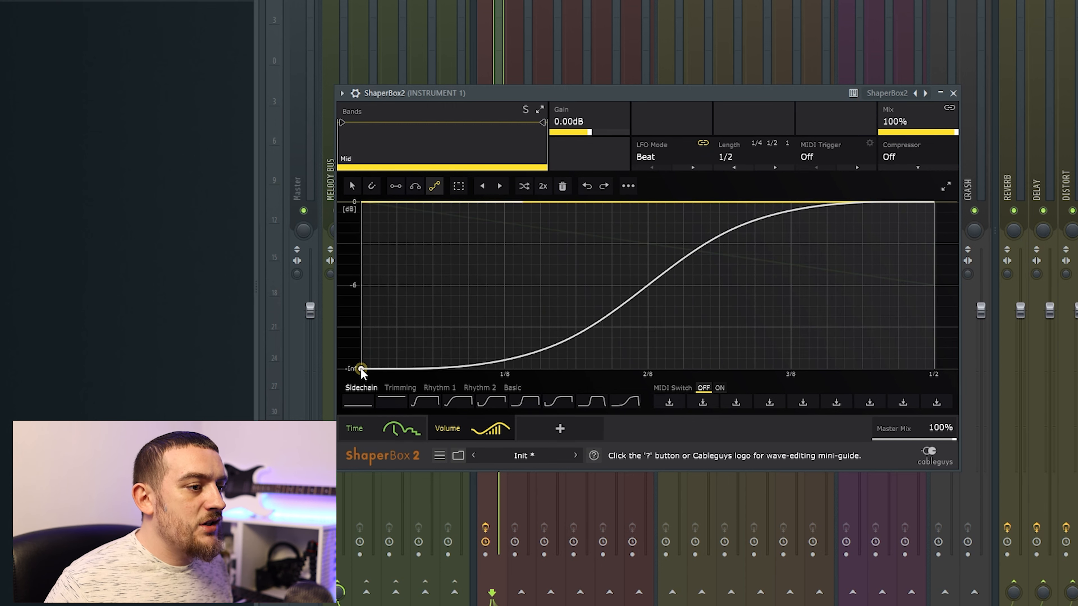
left_click_drag(361, 368, 915, 251)
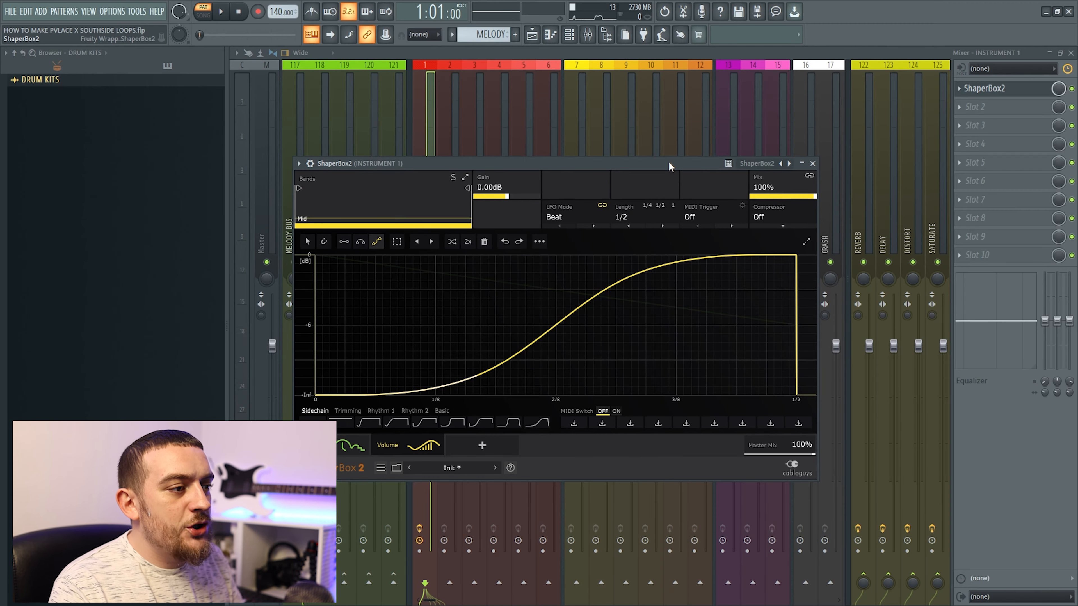
key("space")
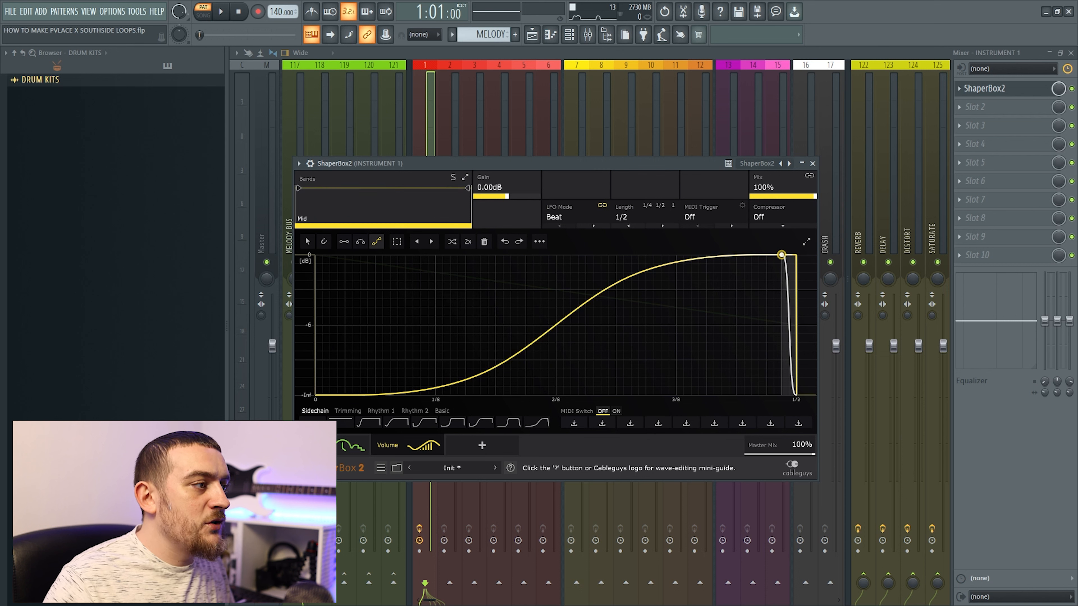
Draw a steep drop back to -Inf at the end of the volume curve and lower the Volume shaper's mix
left_click_drag(767, 326, 766, 343)
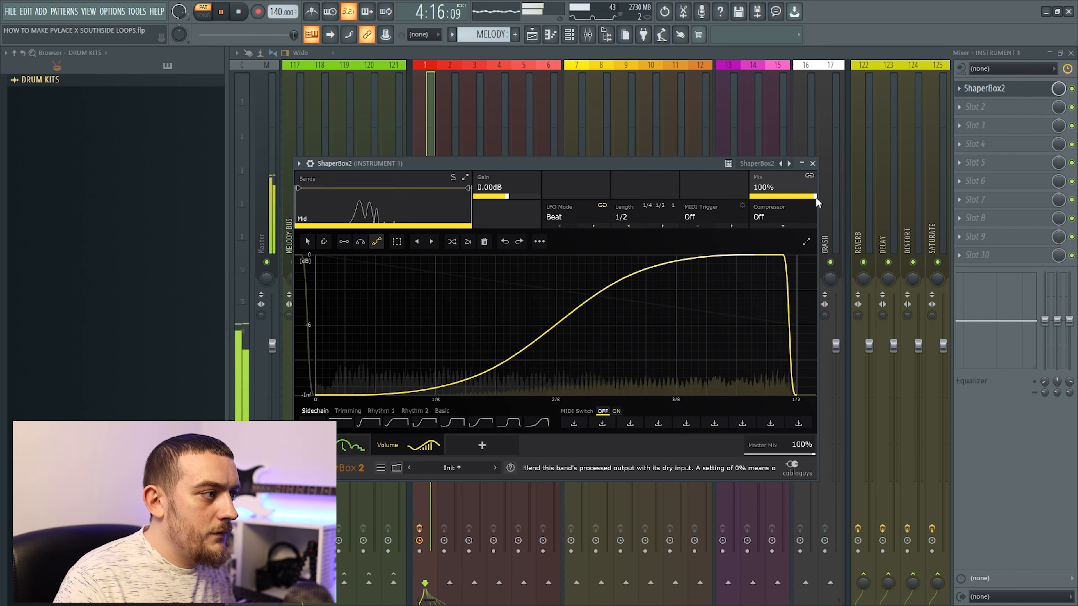
key("space")
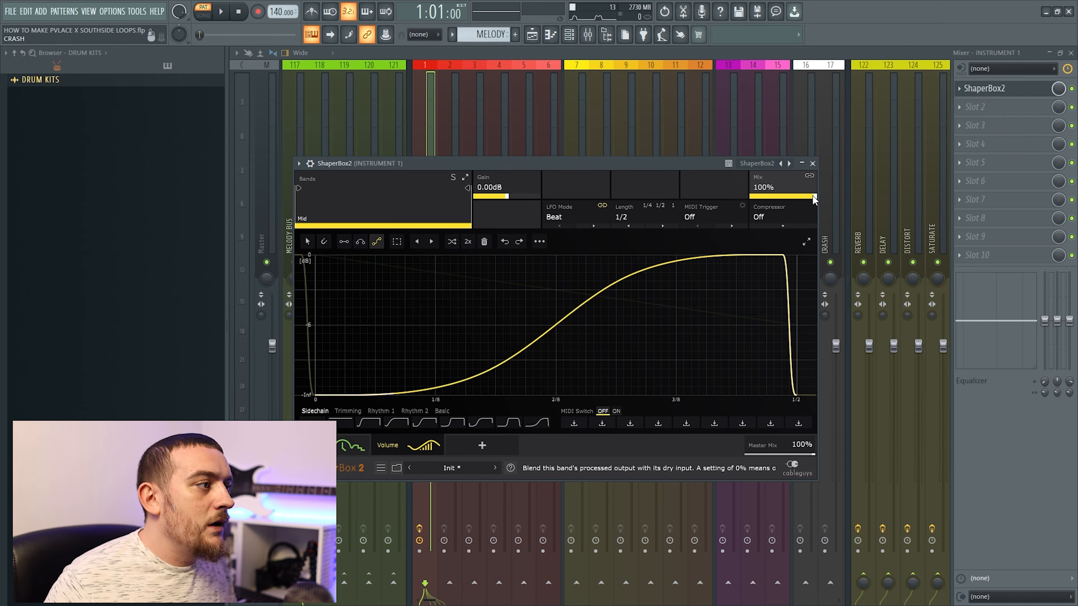
key("space")
left_click_drag(815, 197, 806, 197)
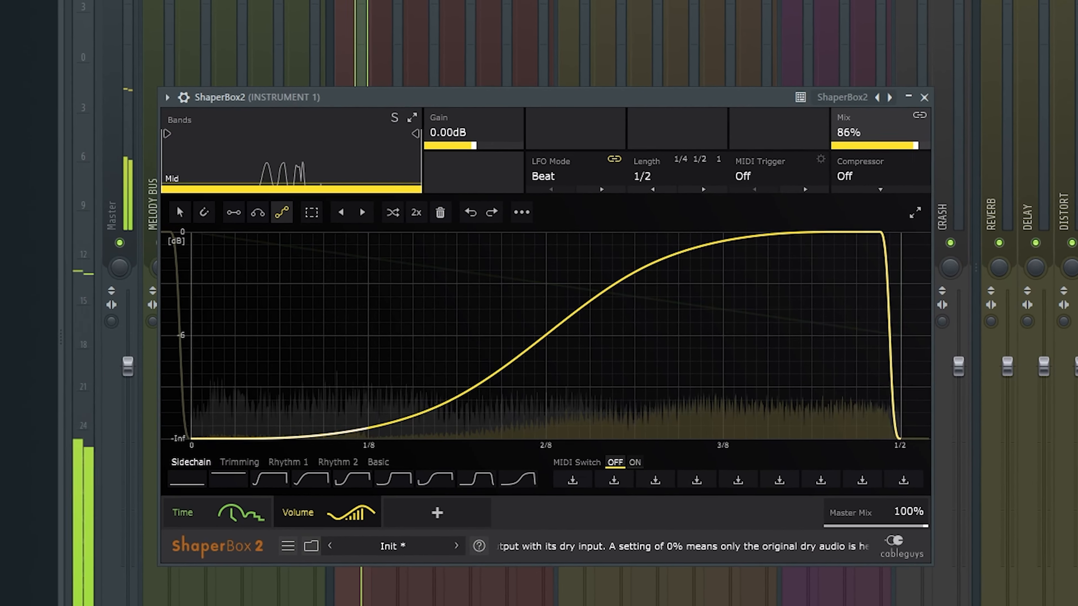
left_click_drag(916, 145, 873, 156)
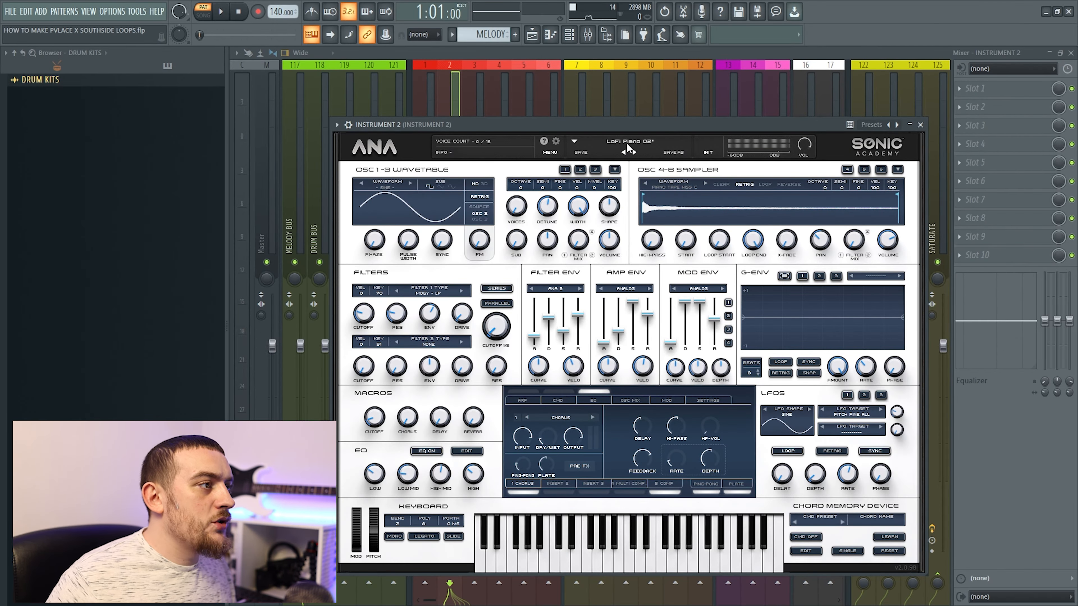
Copy Instrument 1's notes into Instrument 2's piano roll and audition the pattern with the upper melody notes muted
right_click(617, 253)
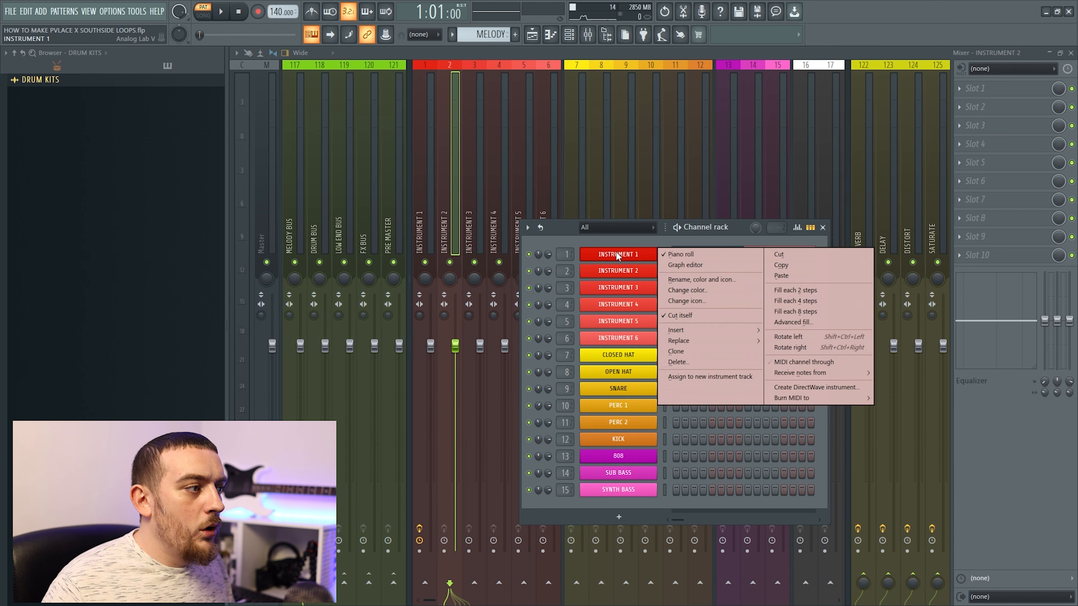
left_click(795, 266)
right_click(628, 272)
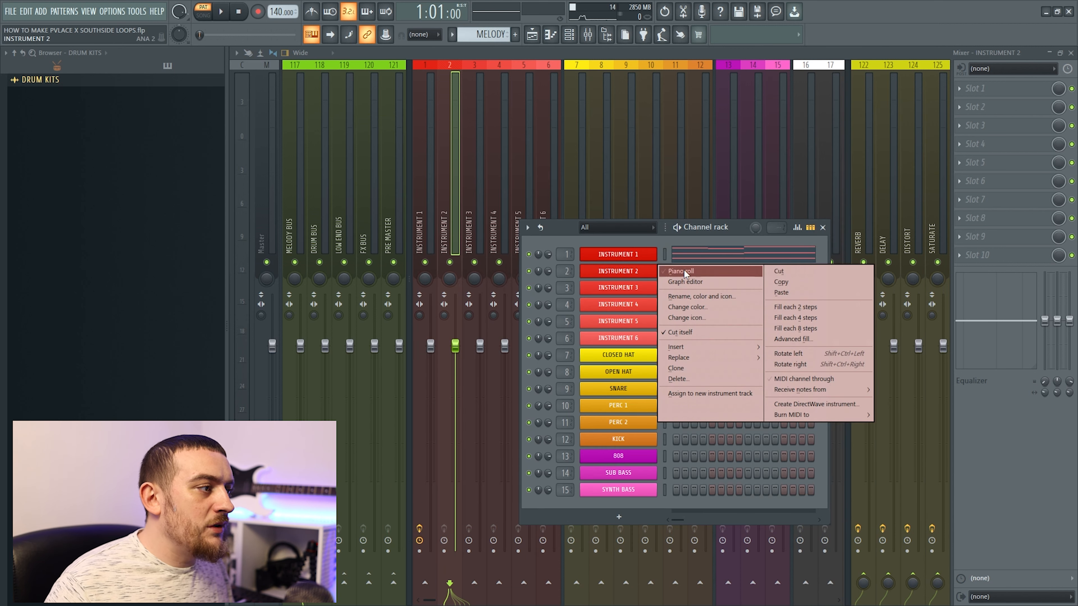
left_click(791, 292)
left_click(716, 273)
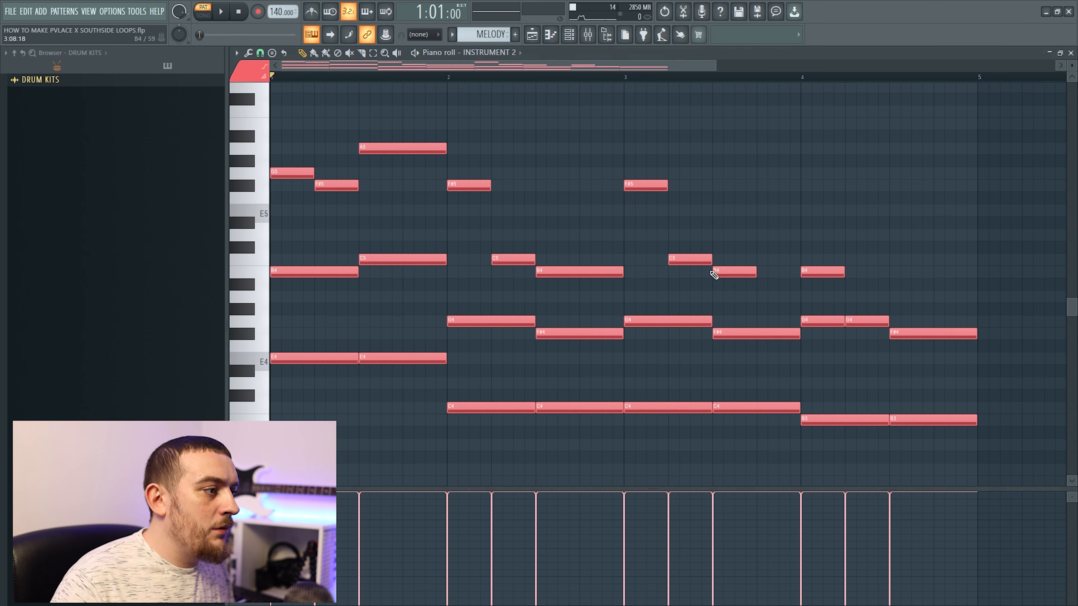
key("space")
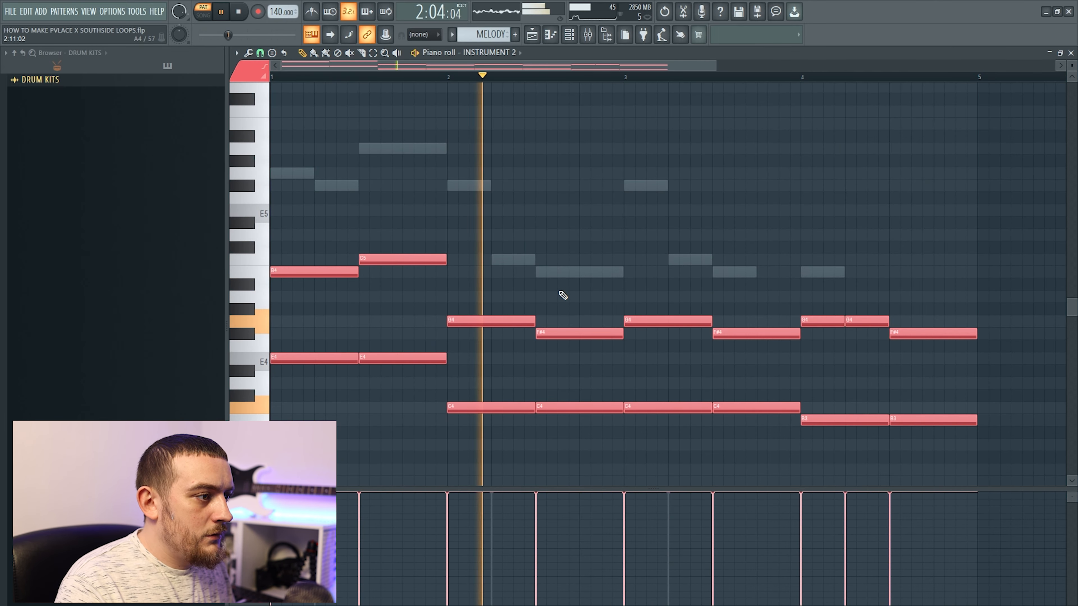
Stop playback and transpose all of Instrument 2's notes up one octave
key("space")
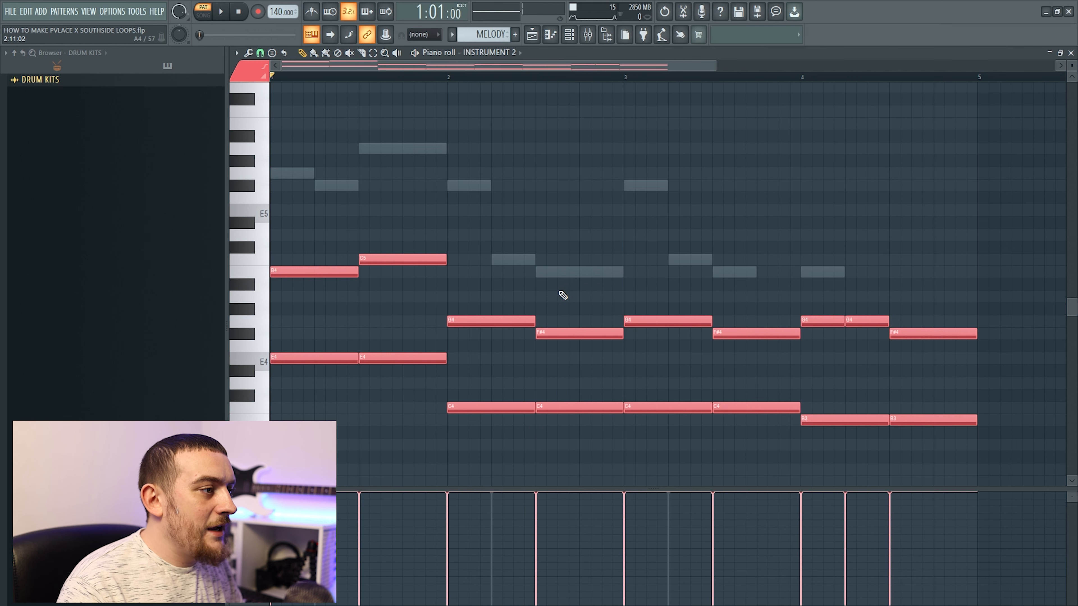
key("ctrl+a")
key("ctrl+Up")
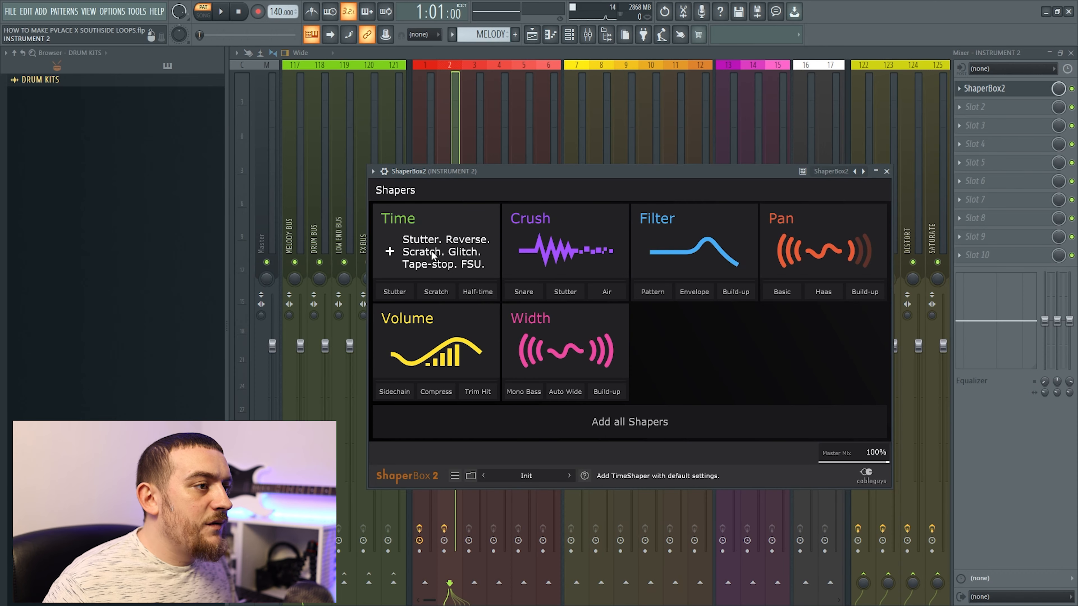
Add a Time shaper in ShaperBox 2 on Instrument 2 and draw a straight line falling from 0 to -2/4 across one bar
left_click(431, 250)
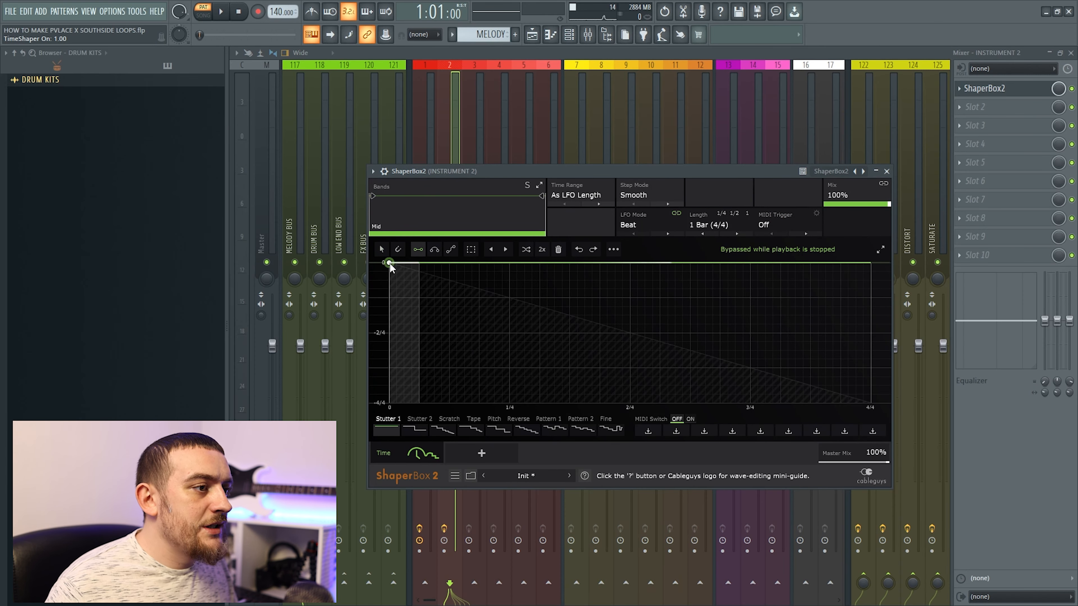
left_click_drag(389, 263, 871, 332)
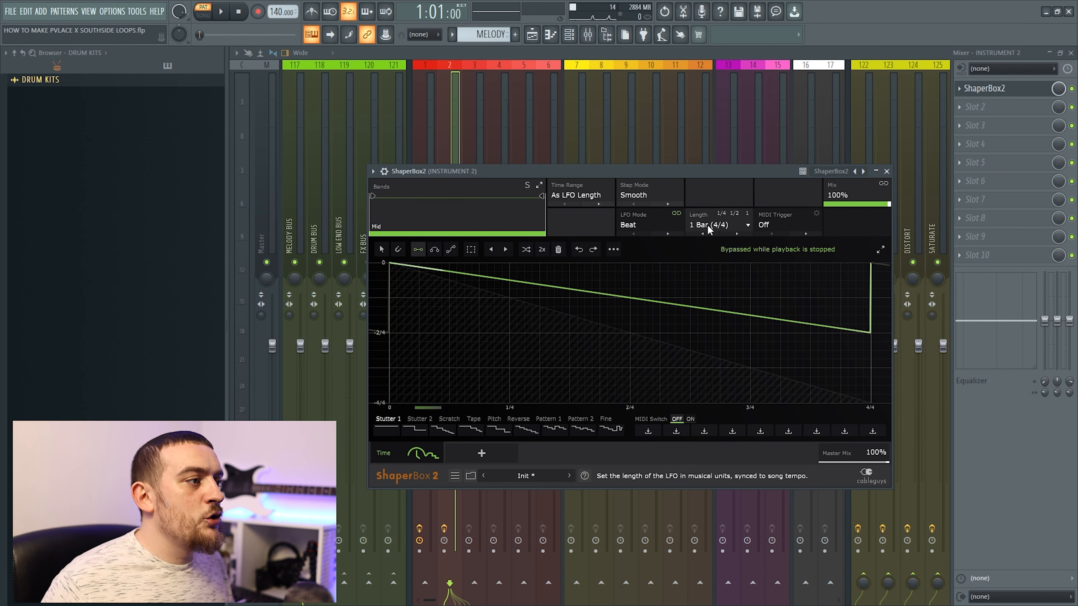
Add a Filter shaper with two half-bar S-curves rising from 20.6 Hz to 21.1 kHz and lower the Filter shaper's mix
left_click(481, 453)
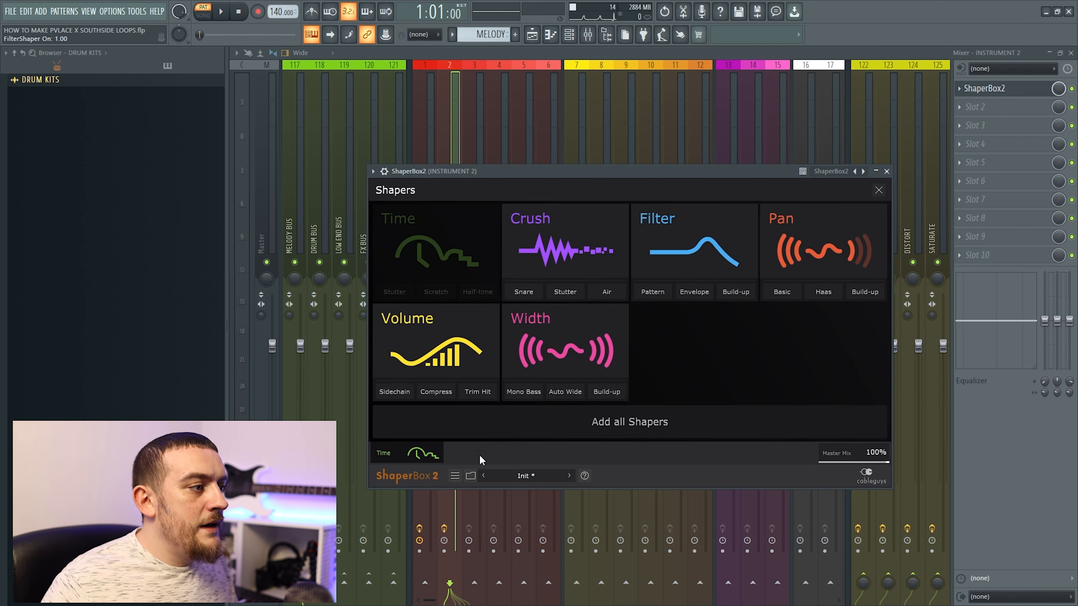
left_click(659, 280)
mouse_move(682, 264)
left_mouse_down()
mouse_move(652, 282)
mouse_move(534, 287)
mouse_move(390, 268)
left_mouse_up()
left_click_drag(436, 333, 394, 404)
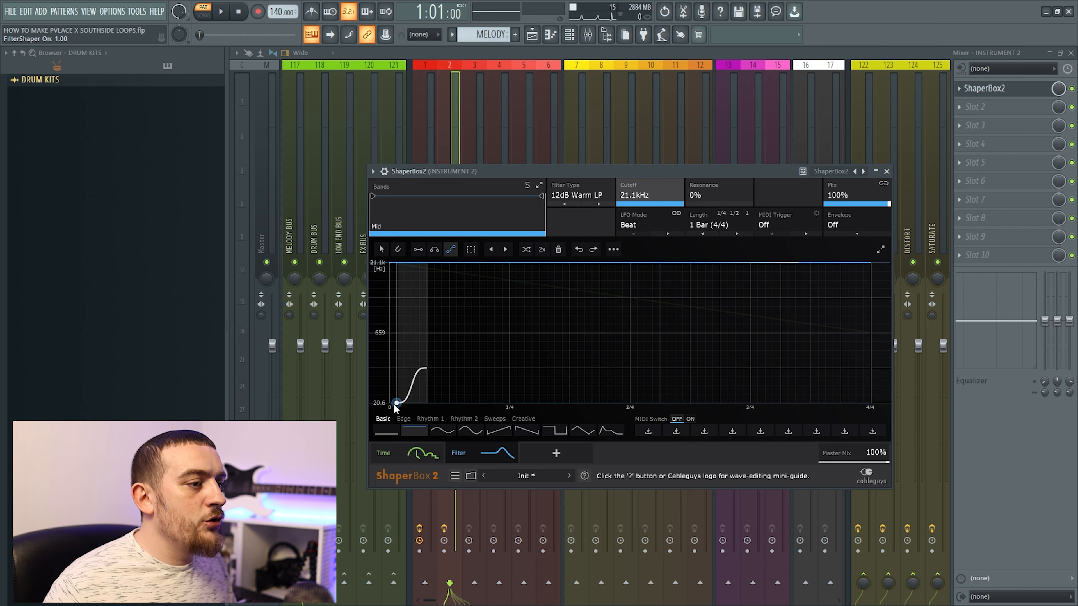
left_click_drag(427, 368, 615, 262)
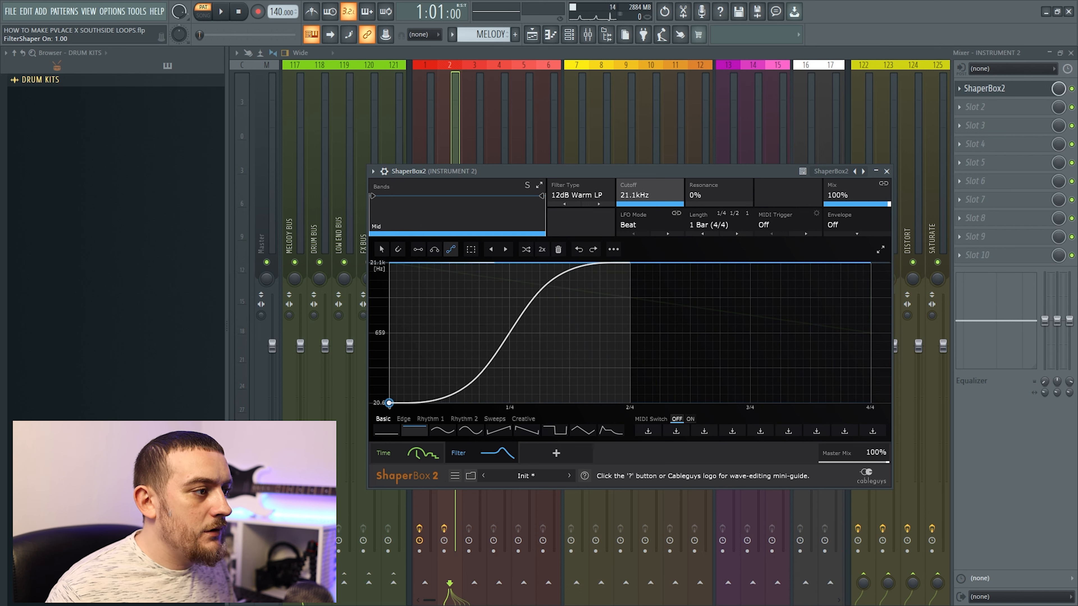
left_click_drag(630, 403, 870, 262)
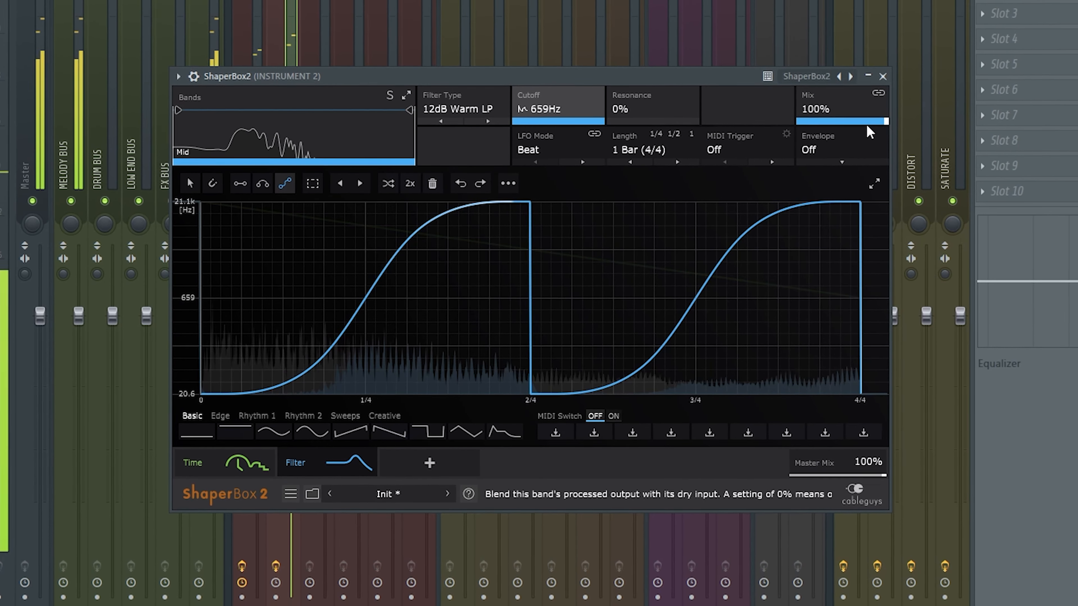
left_click_drag(866, 114, 839, 124)
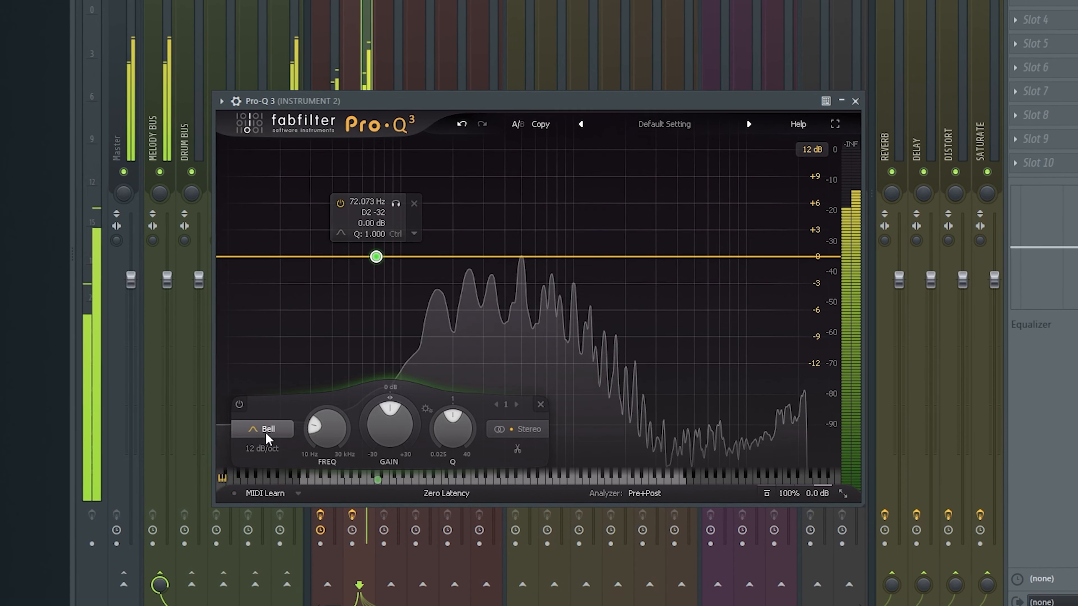
Make the Pro-Q 3 band on Instrument 2 a low shelf and pull it down to -30 dB at about 202 Hz
left_click(266, 432)
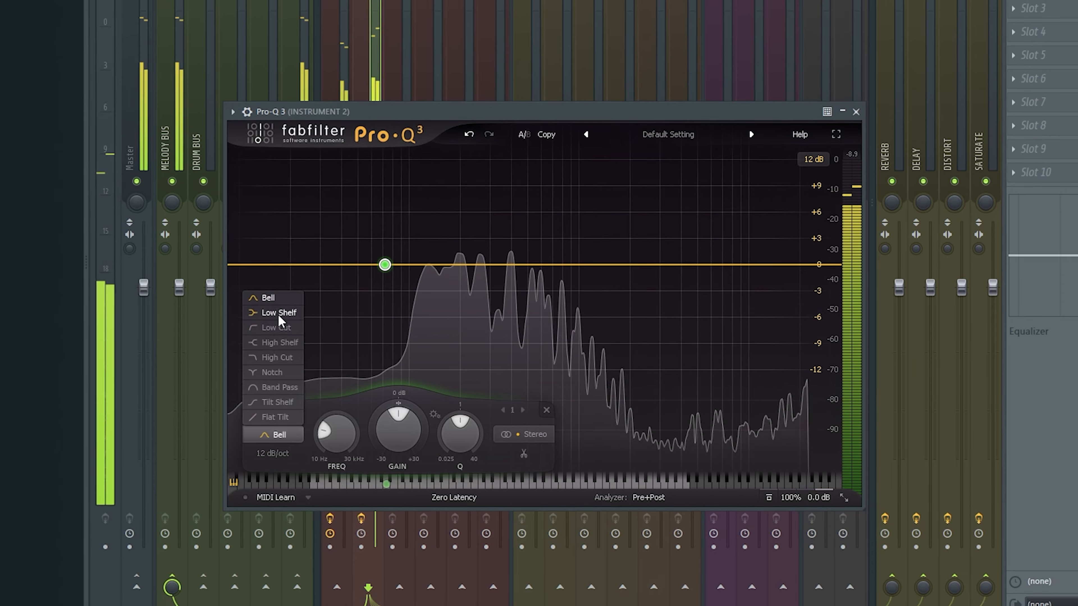
left_click(272, 309)
left_click_drag(378, 279, 484, 532)
left_click_drag(489, 341, 491, 349)
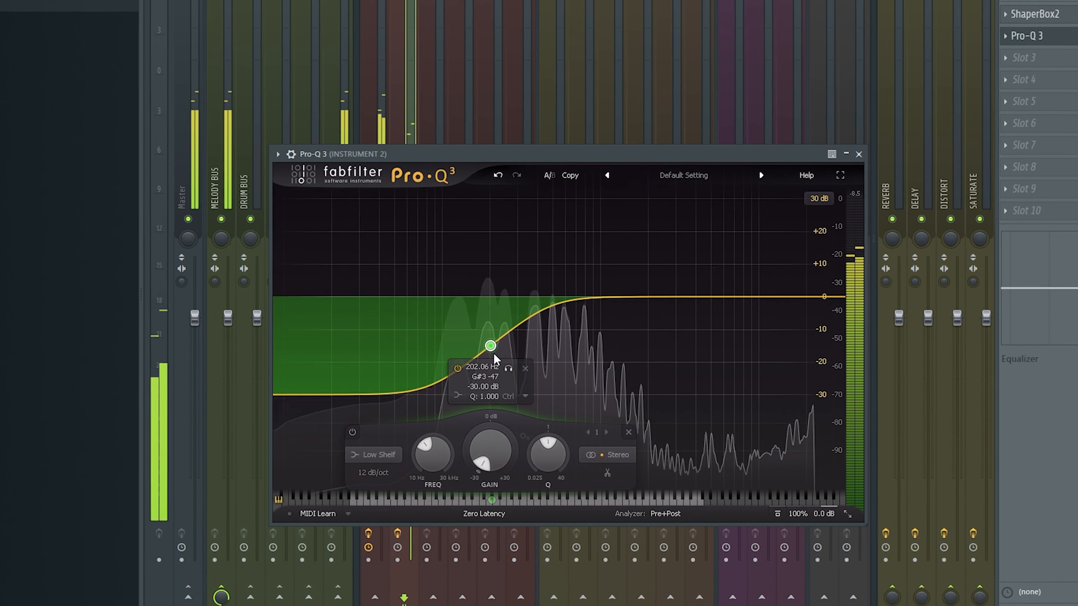
Fine-tune the low shelf to about 196 Hz with a Q of about 0.82 and close the equalizer
scroll(491, 349, "down", 3)
scroll(494, 355, "down", 3)
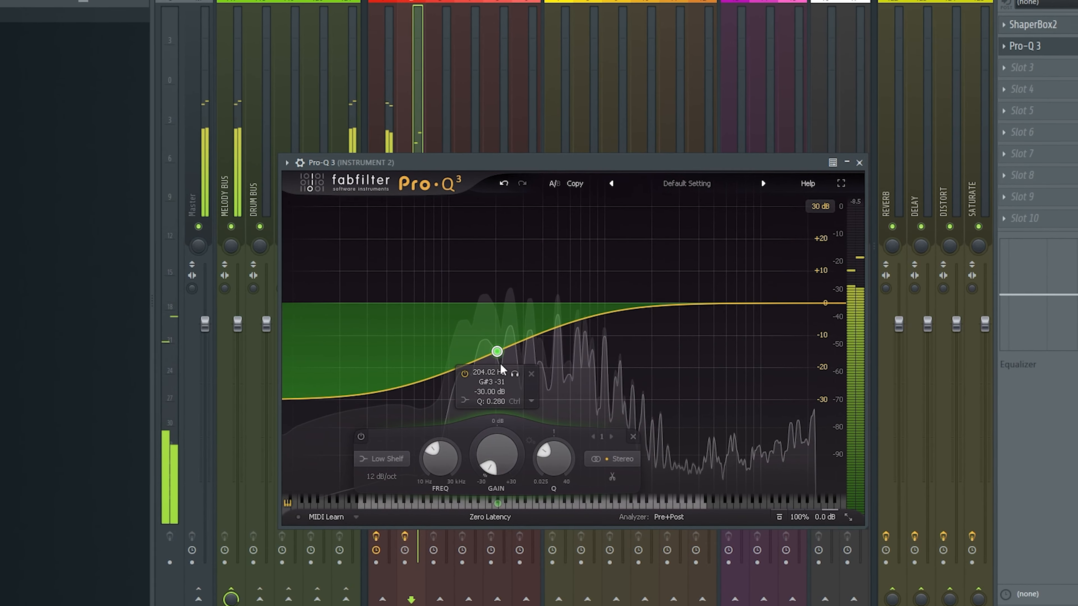
scroll(502, 367, "up", 4)
left_click_drag(501, 365, 500, 362)
scroll(500, 362, "up", 1)
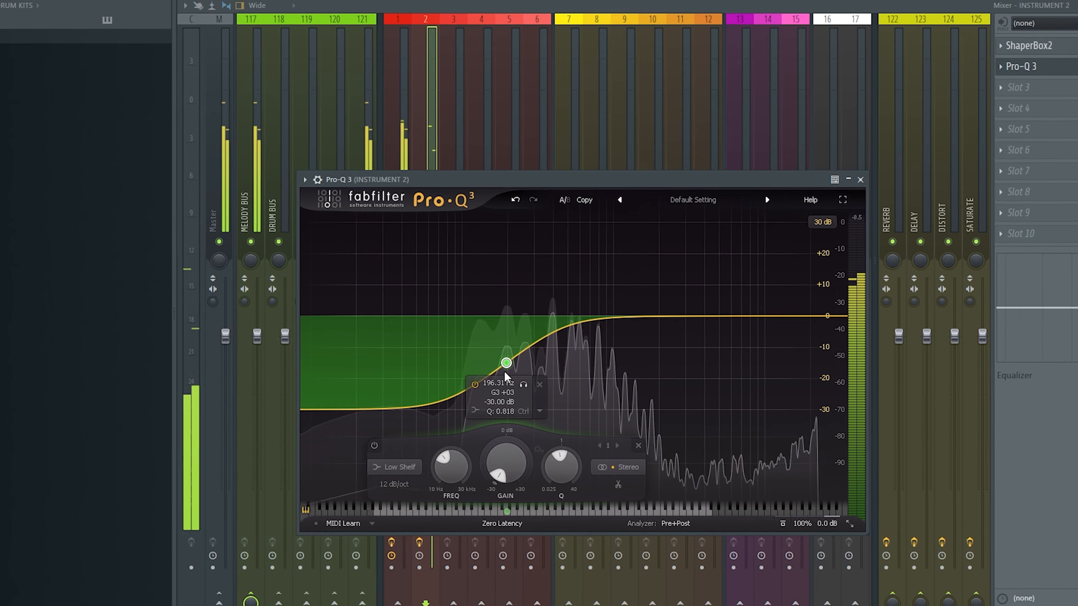
left_click(860, 182)
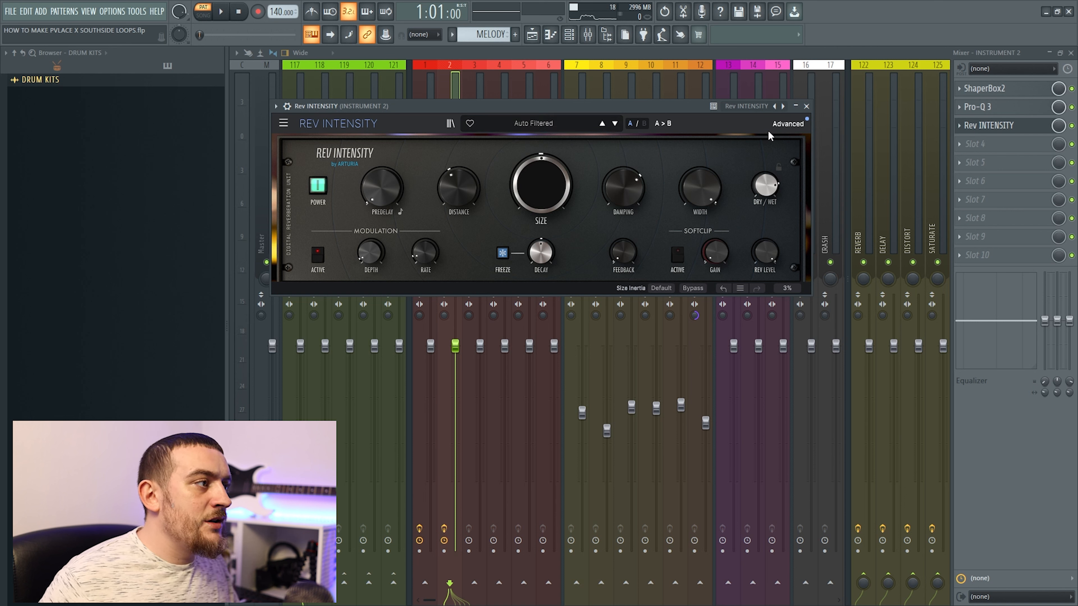
Show the advanced controls of Rev INTENSITY on Instrument 2 and adjust its dry/wet balance
left_click(783, 124)
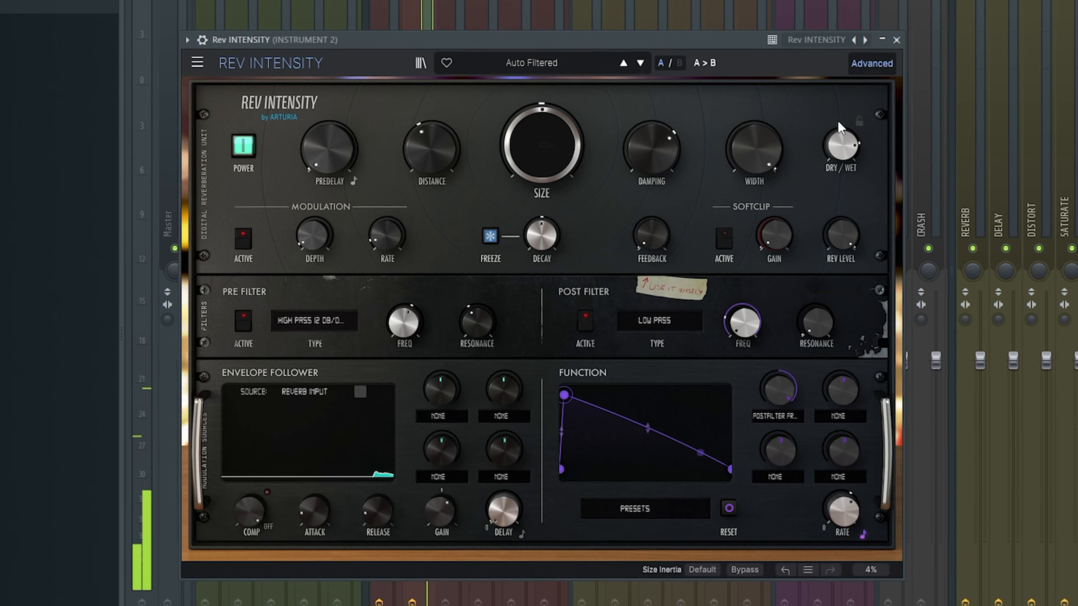
left_click_drag(765, 185, 765, 174)
left_click_drag(837, 147, 816, 159)
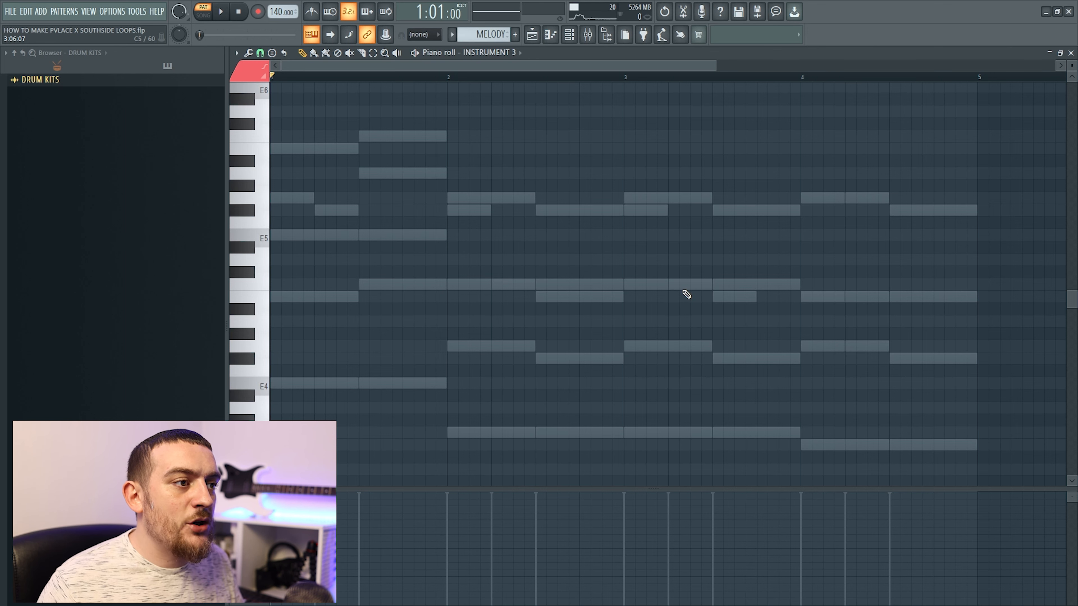
Draw Instrument 3's opening melody with G5, F#5, a half-bar A5, G5 and F#5, followed by a half-bar E5 starting bar 2
left_click(291, 199)
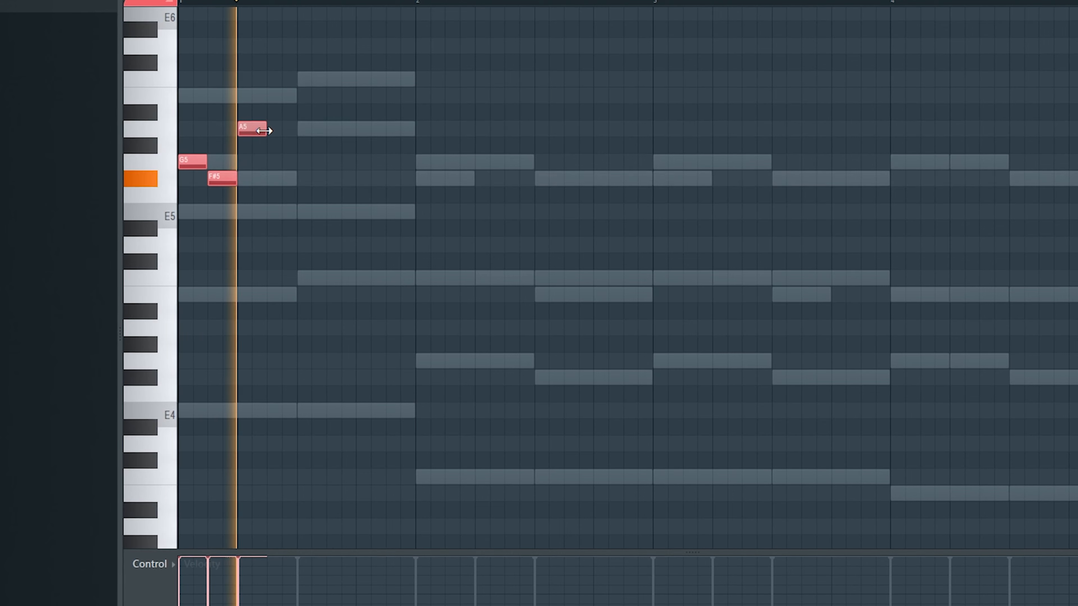
left_click_drag(264, 131, 354, 135)
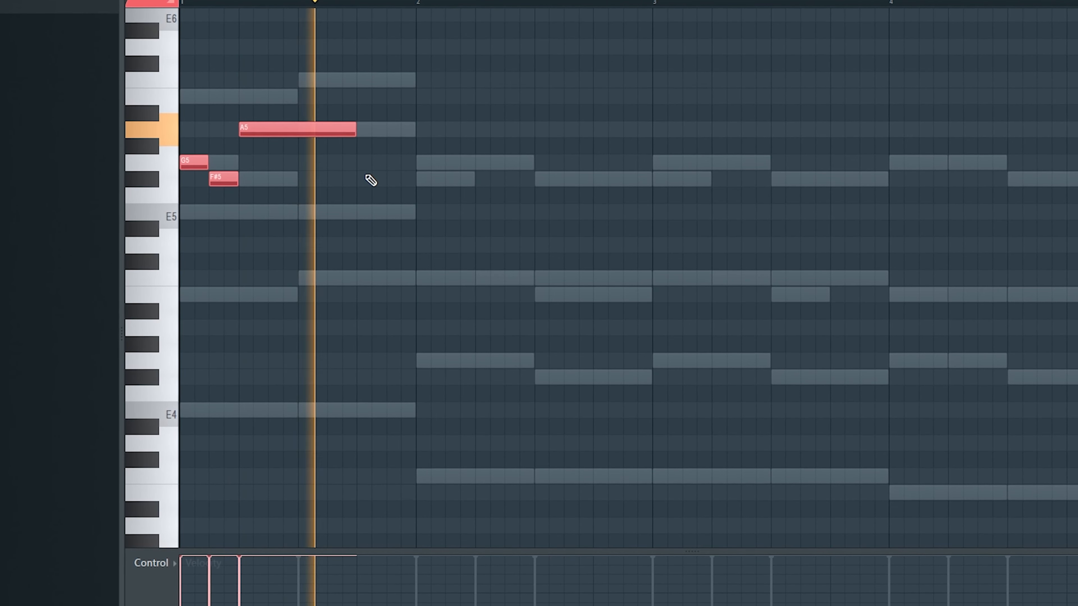
left_click(362, 161)
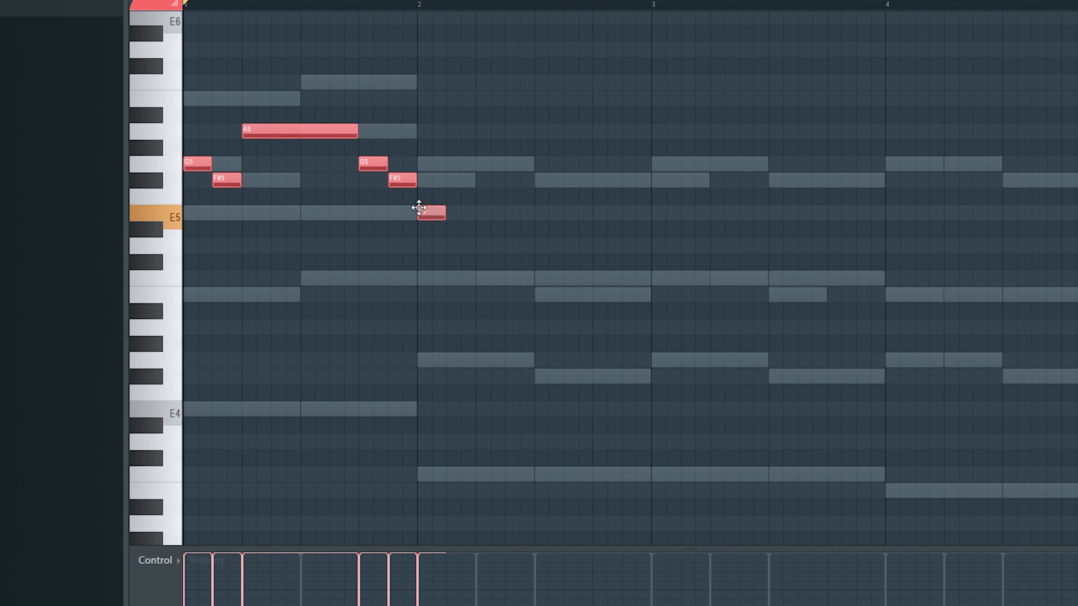
left_click_drag(445, 214, 536, 218)
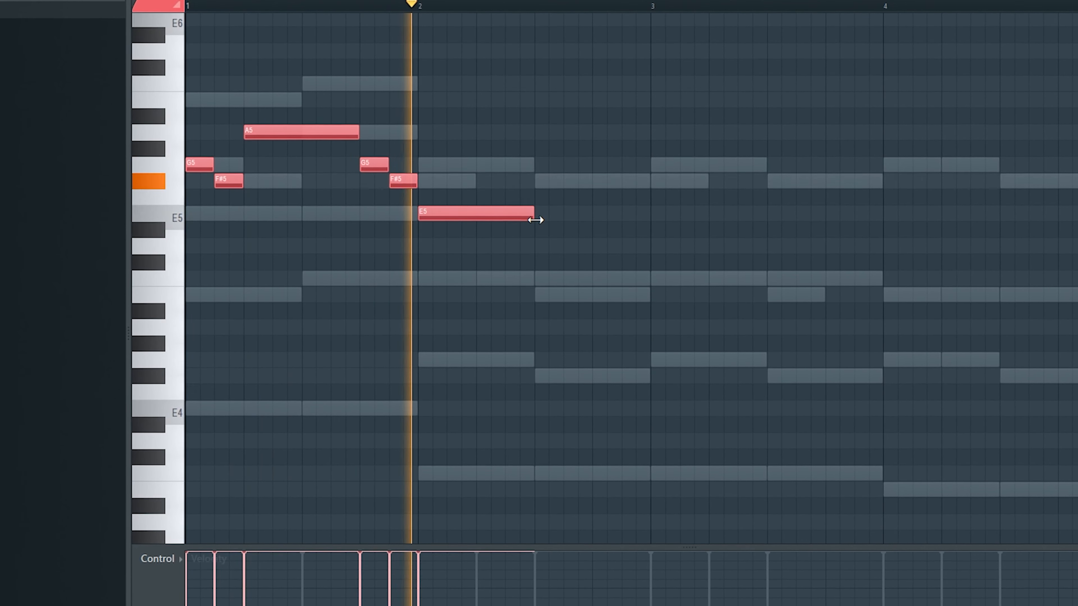
key("space")
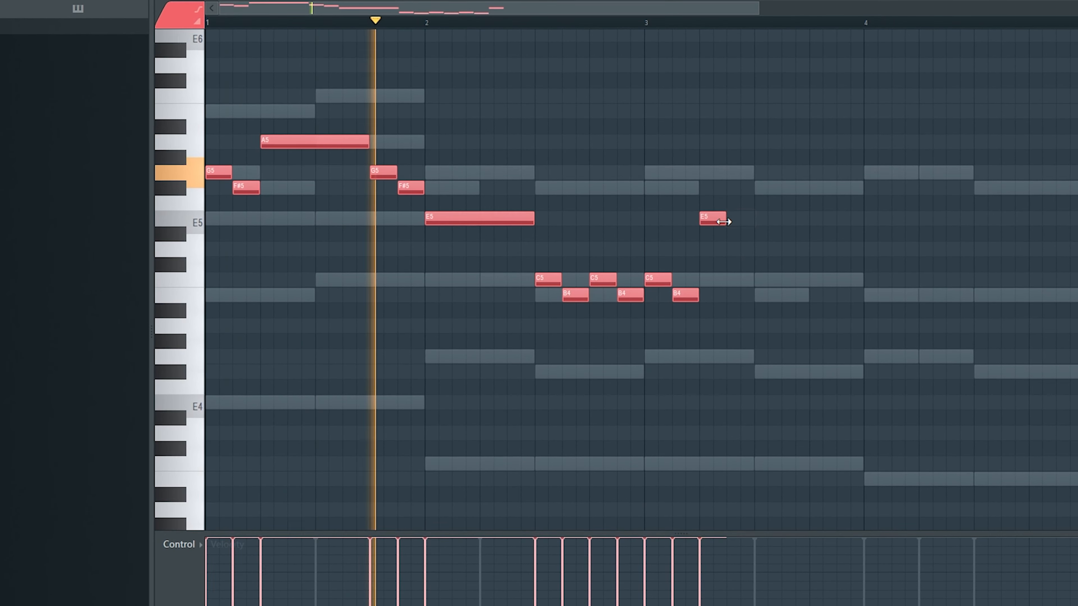
Continue the melody to bar 4 with alternating C5 and B4 notes, a half-bar E5, a half-bar A4 and closing G4 and F#4 notes
left_click_drag(727, 220, 808, 223)
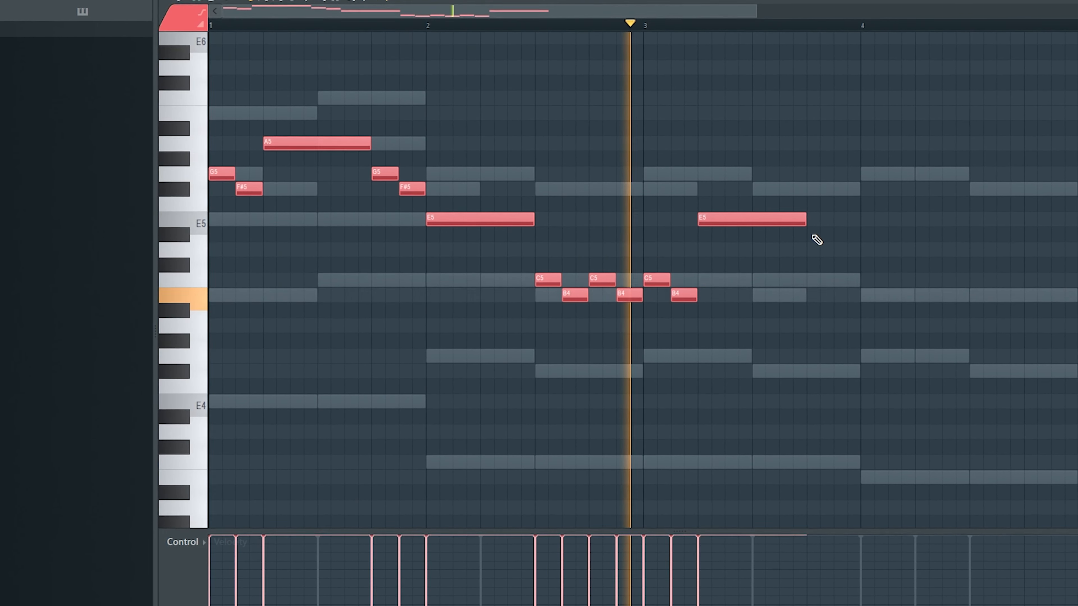
key("space")
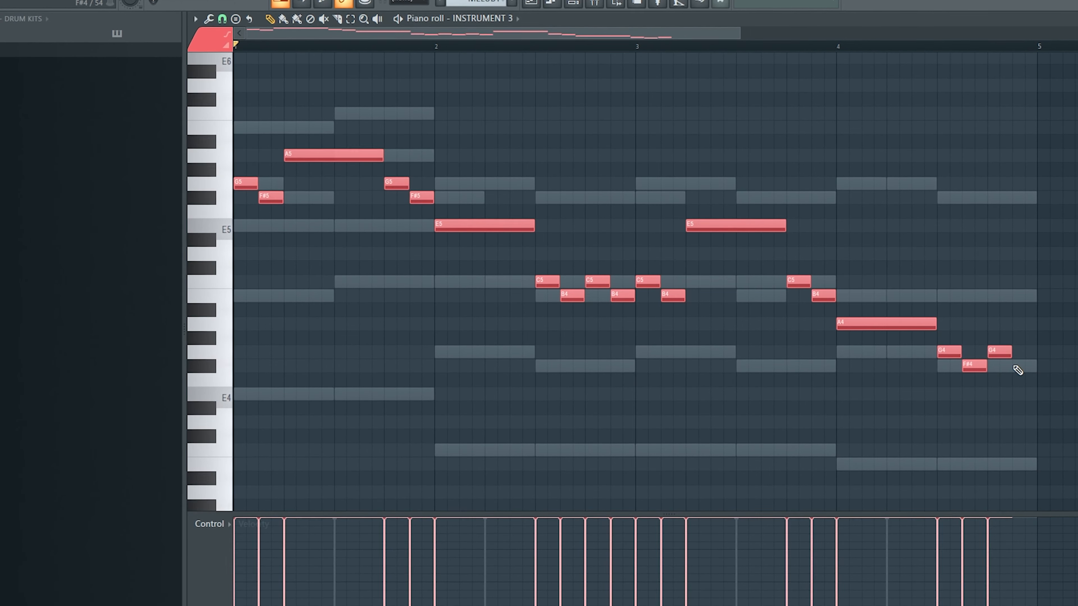
key("space")
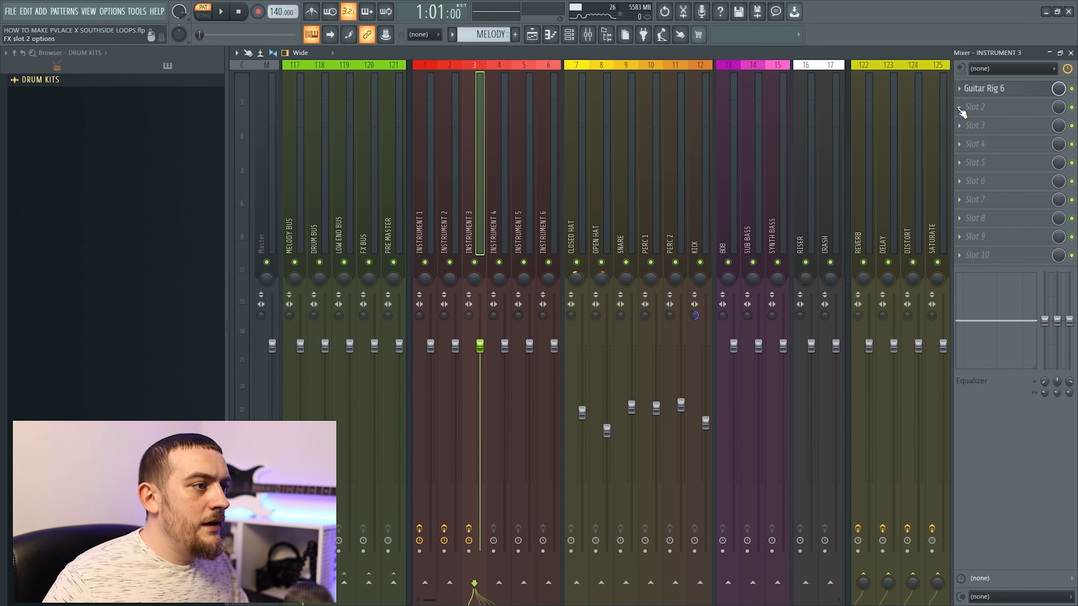
Load Pro-Q 3 into Instrument 3's second effect slot and overlay Instrument 2's spectrum in the analyzer
left_click(971, 107)
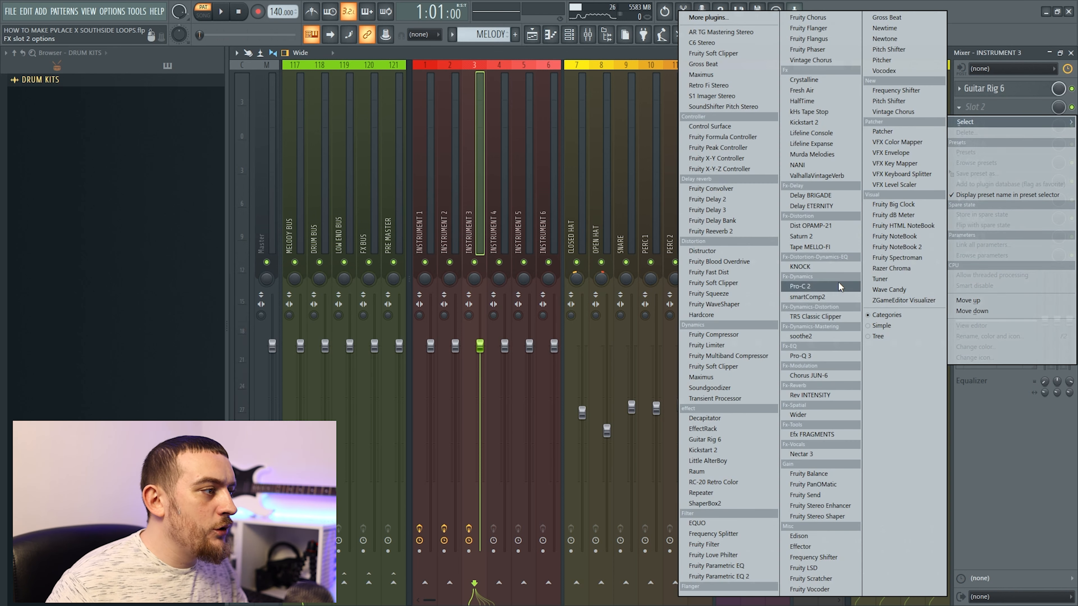
left_click(806, 356)
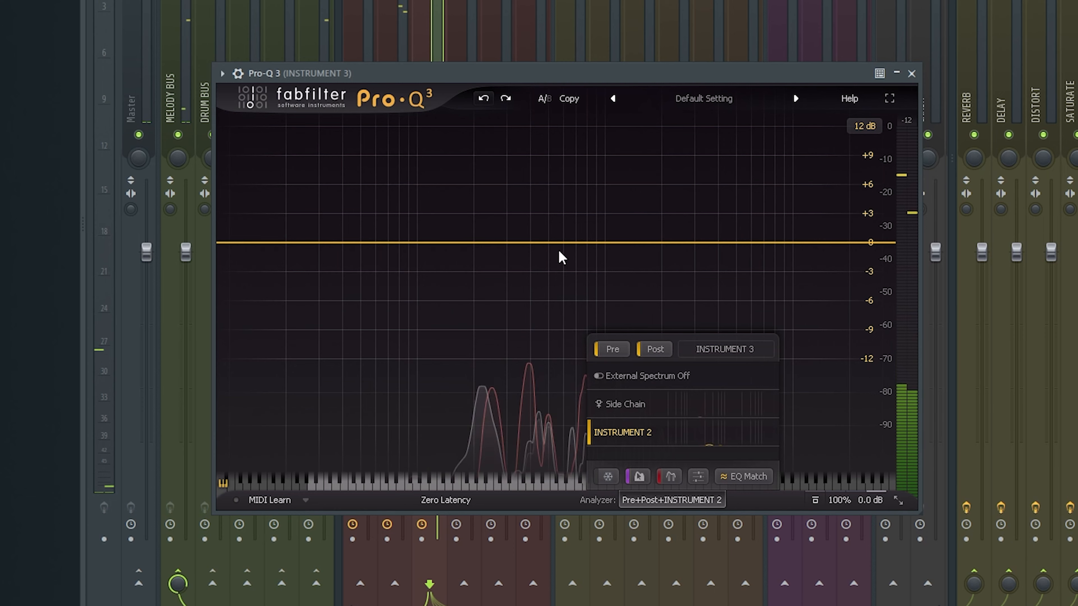
left_click(549, 339)
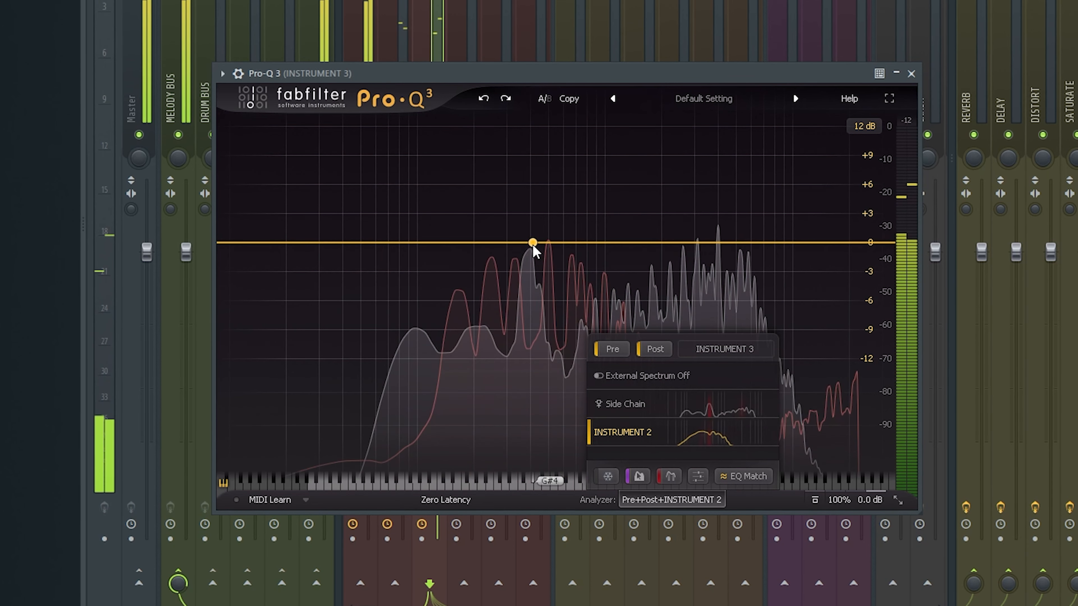
Add a narrow bell cut of about -7.6 dB at about 198 Hz with a Q of about 8.8
scroll(533, 167, "up", 4)
left_click_drag(532, 245, 497, 195)
left_click(555, 184)
scroll(556, 184, "up", 5)
scroll(553, 185, "up", 2)
left_click_drag(473, 425, 483, 558)
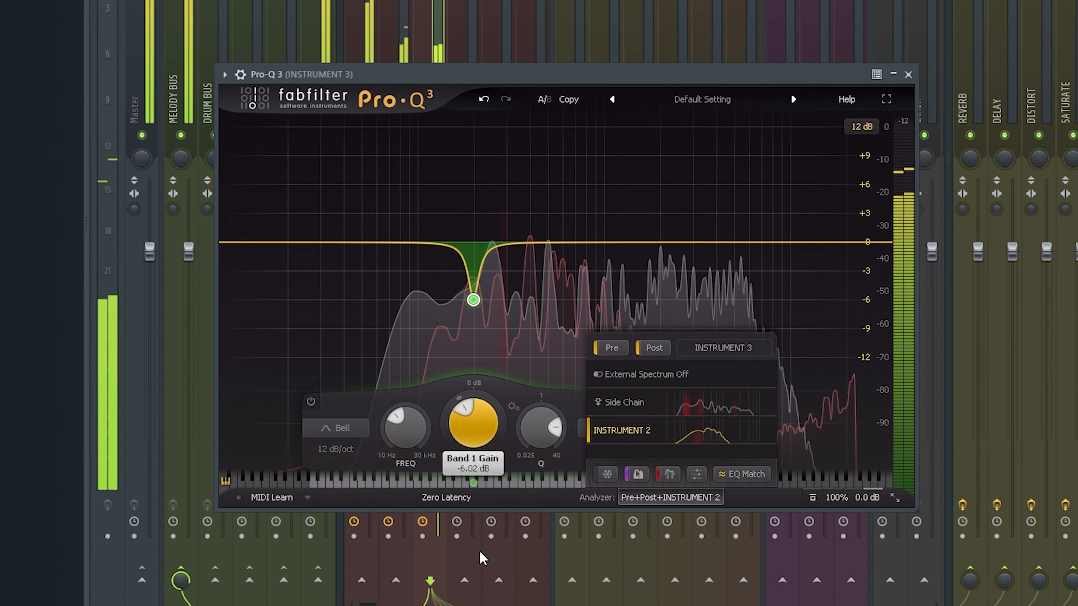
Add a 30 dB/oct low cut band slightly above 70 Hz and reduce its Q
left_click(389, 242)
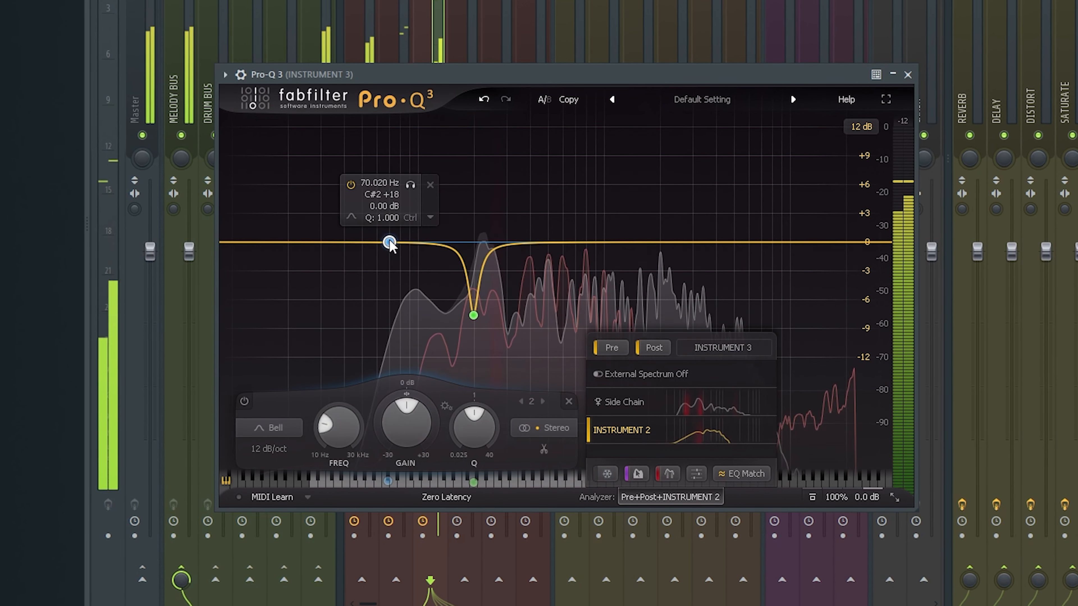
left_click(279, 432)
left_click(279, 313)
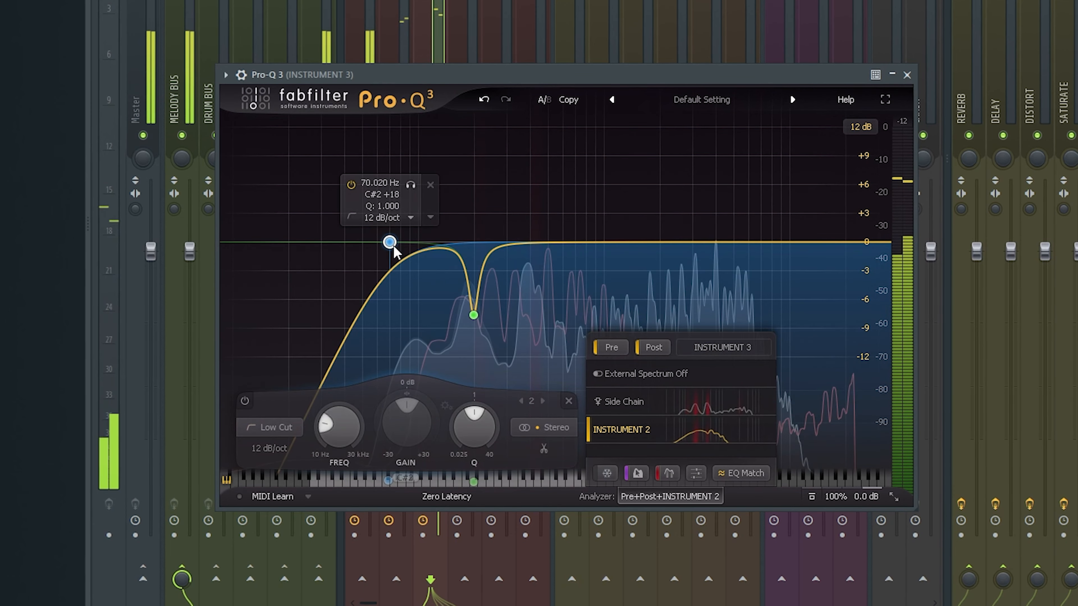
left_click_drag(393, 246, 410, 327)
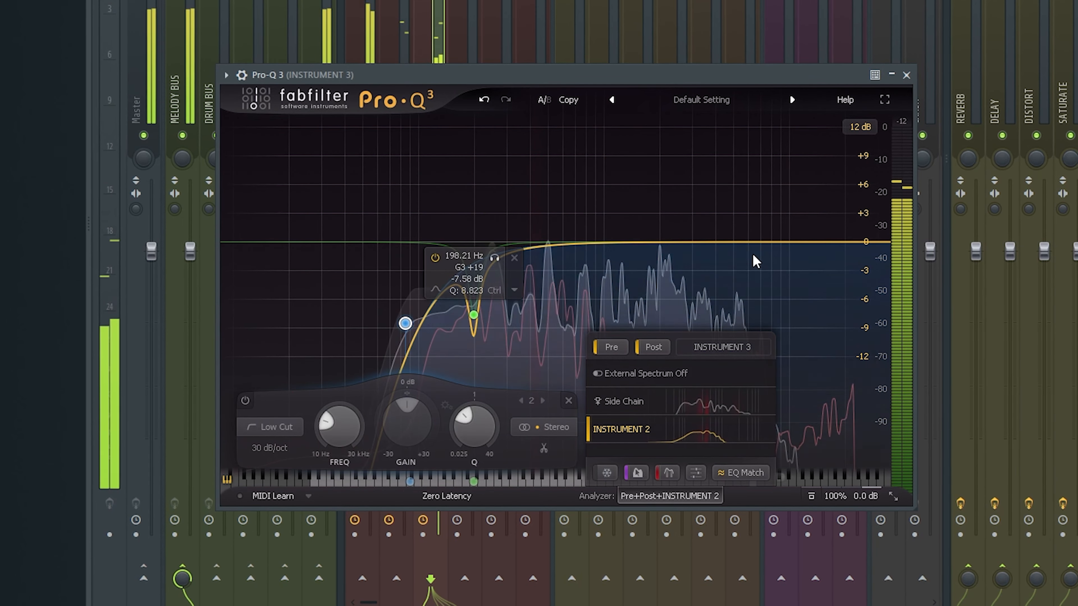
Add a high shelf boost of about 4.4 dB at about 12.2 kHz with a Q of 0.3 and close the equalizer
mouse_move(806, 242)
left_mouse_down()
mouse_move(804, 208)
mouse_move(804, 221)
left_mouse_up()
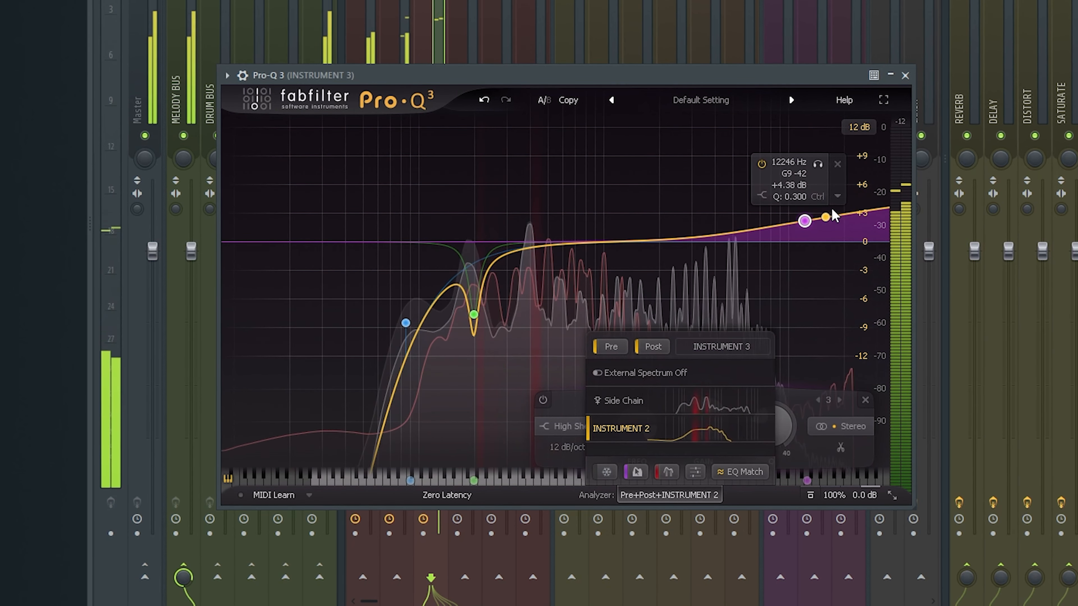
left_click(905, 75)
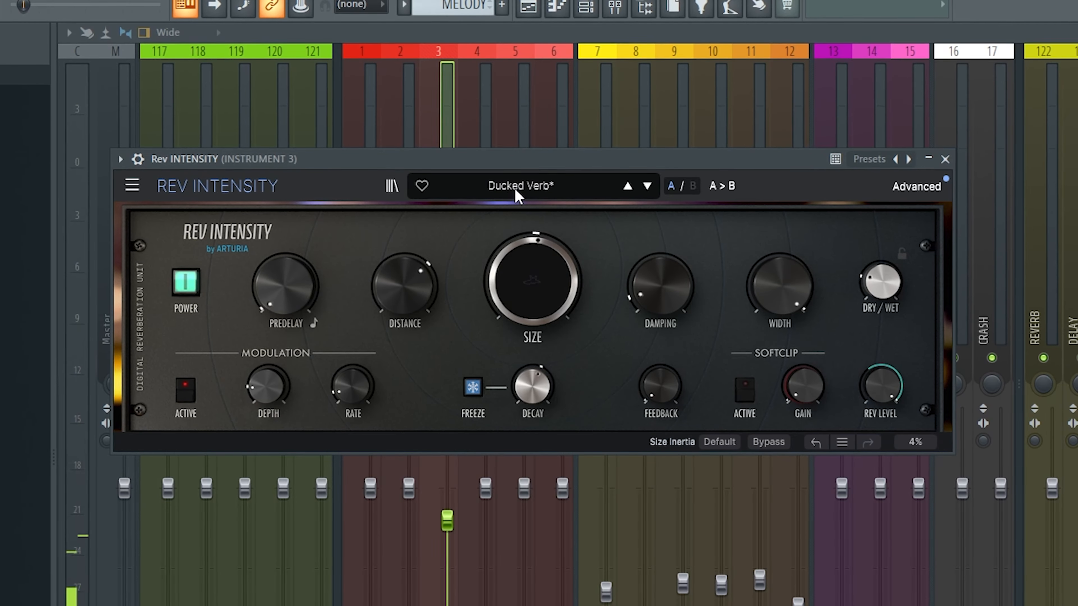
Set the dry/wet of Instrument 3's Ducked Verb reverb to about 0.240 and reduce its distance and decay
left_click_drag(867, 298, 863, 297)
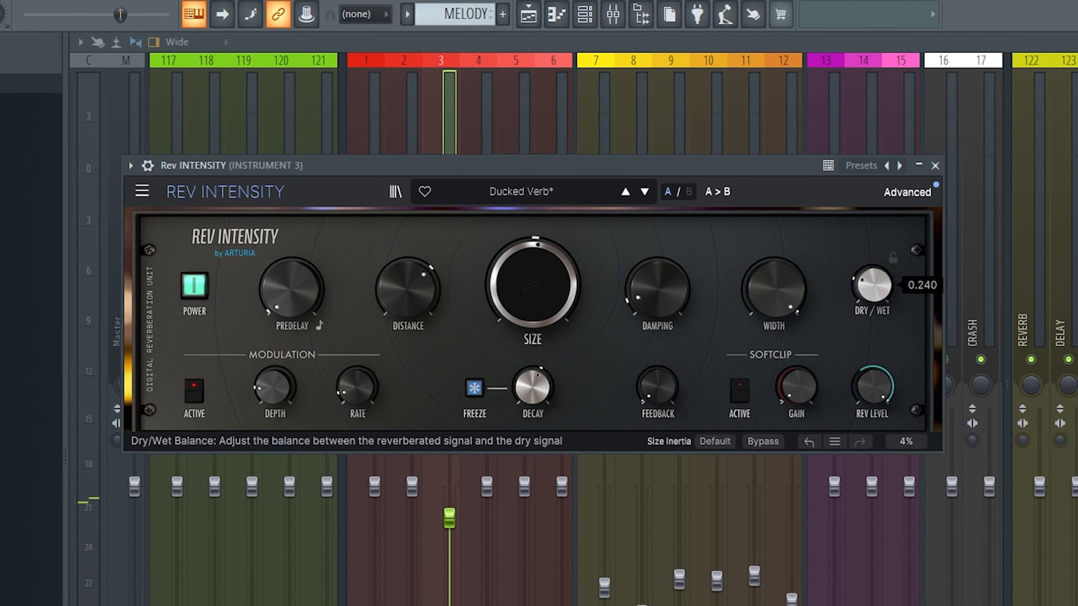
left_click_drag(401, 323, 401, 340)
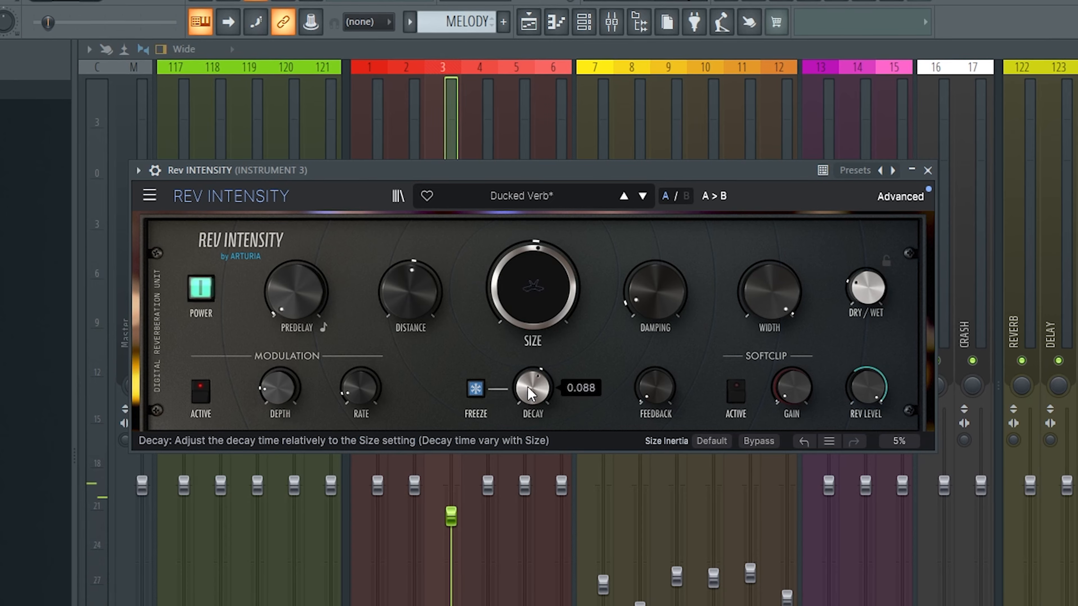
left_click_drag(530, 393, 531, 406)
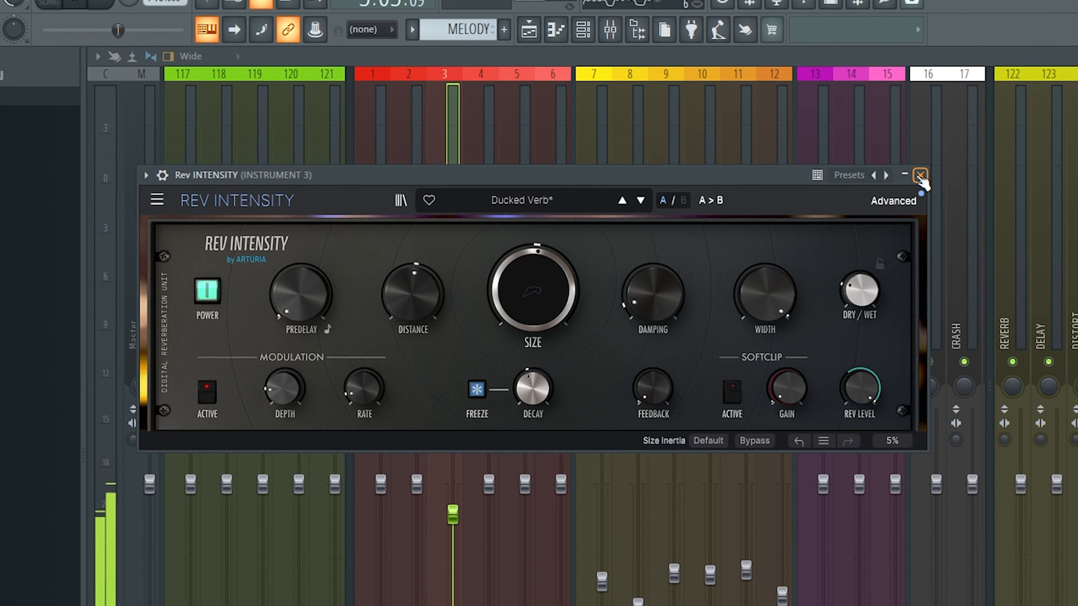
Close Instrument 3's Rev INTENSITY reverb
left_click(922, 173)
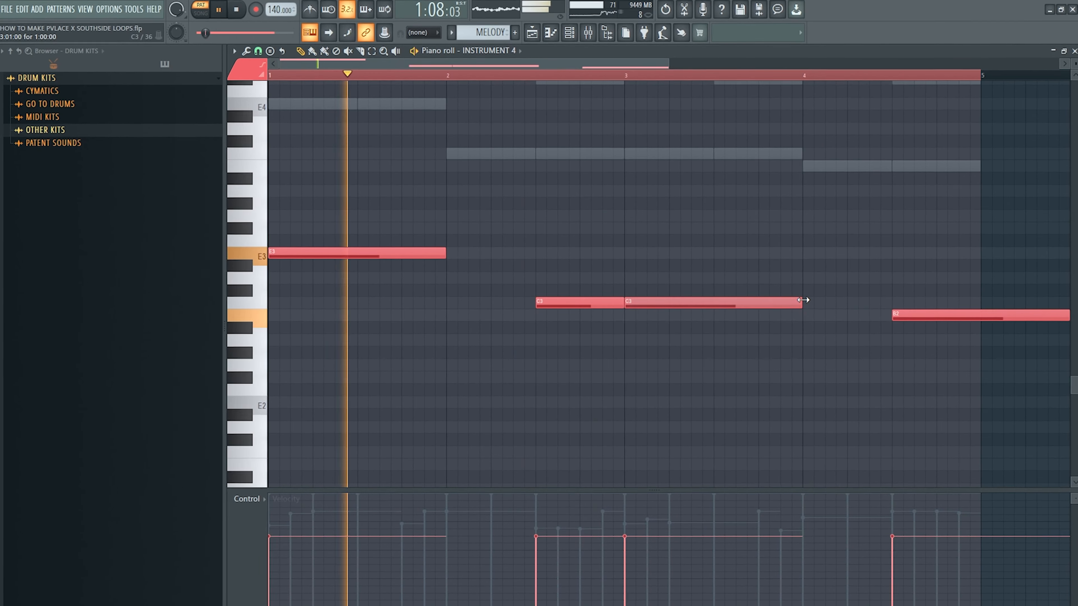
Lengthen Instrument 4's second C3 note up to the final B2, end the B2 at bar 5, and transpose the notes up an octave
scroll(859, 295, "down", 1)
left_click_drag(901, 314, 834, 328)
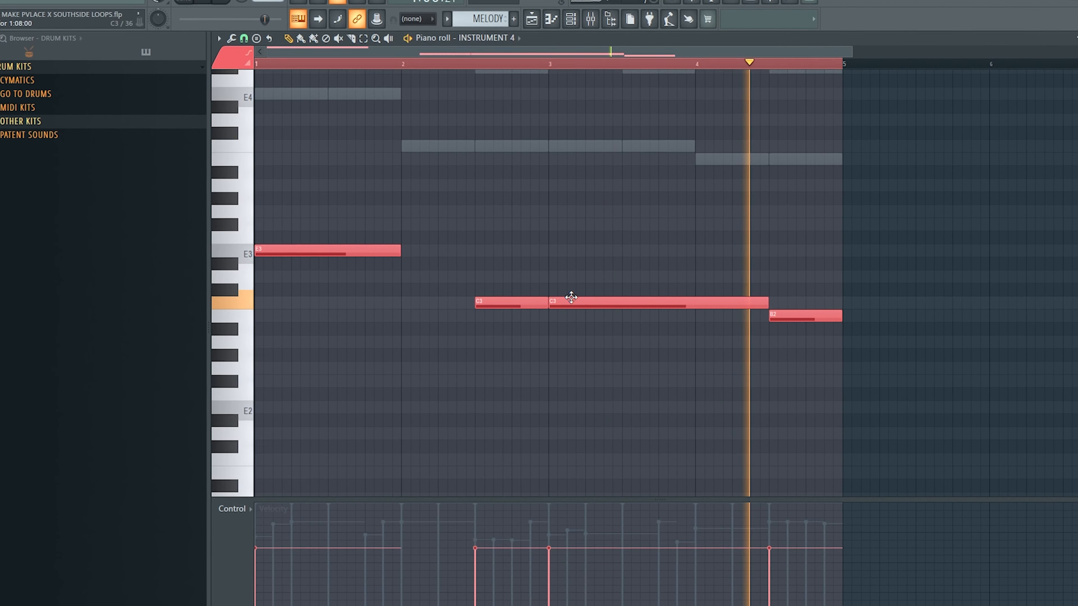
key("space")
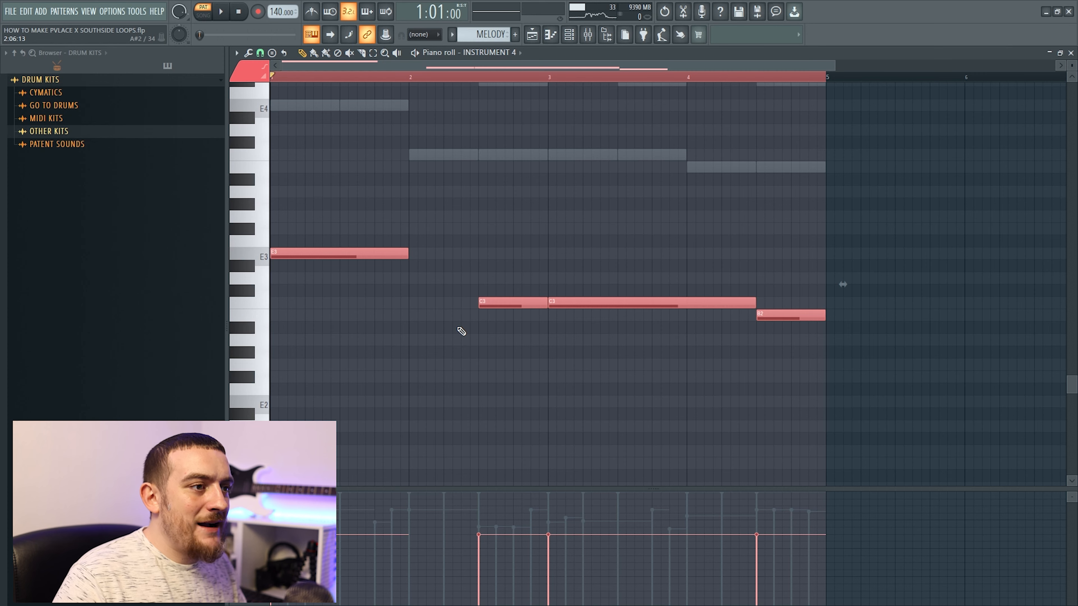
key("ctrl+Up")
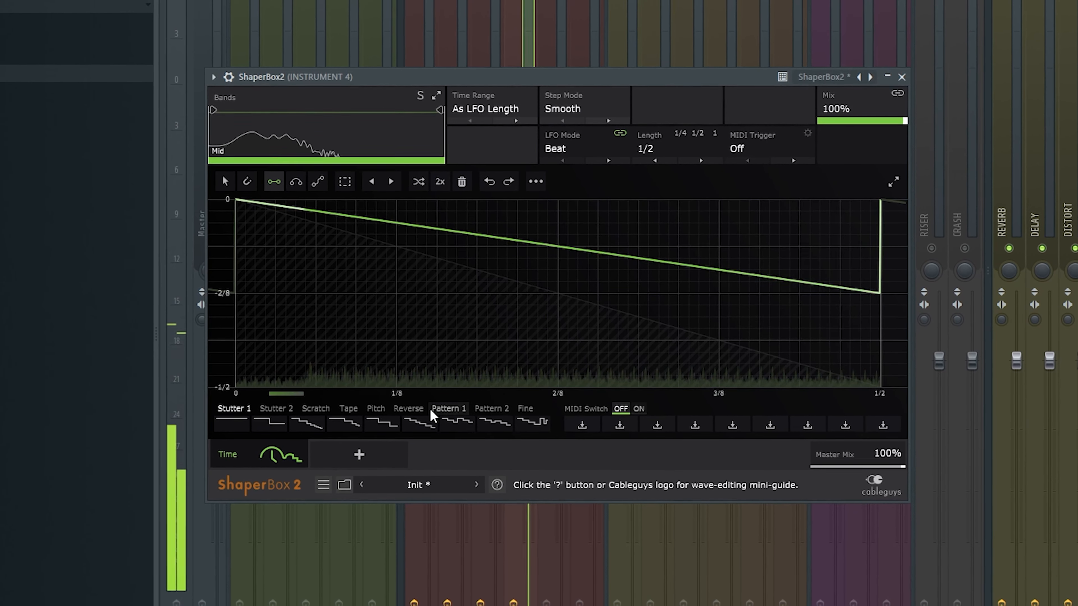
Add a Volume shaper to Instrument 4's ShaperBox 2 and slope the drops at 2/4 and 4/4 by pulling their peak points slightly earlier
left_click(344, 459)
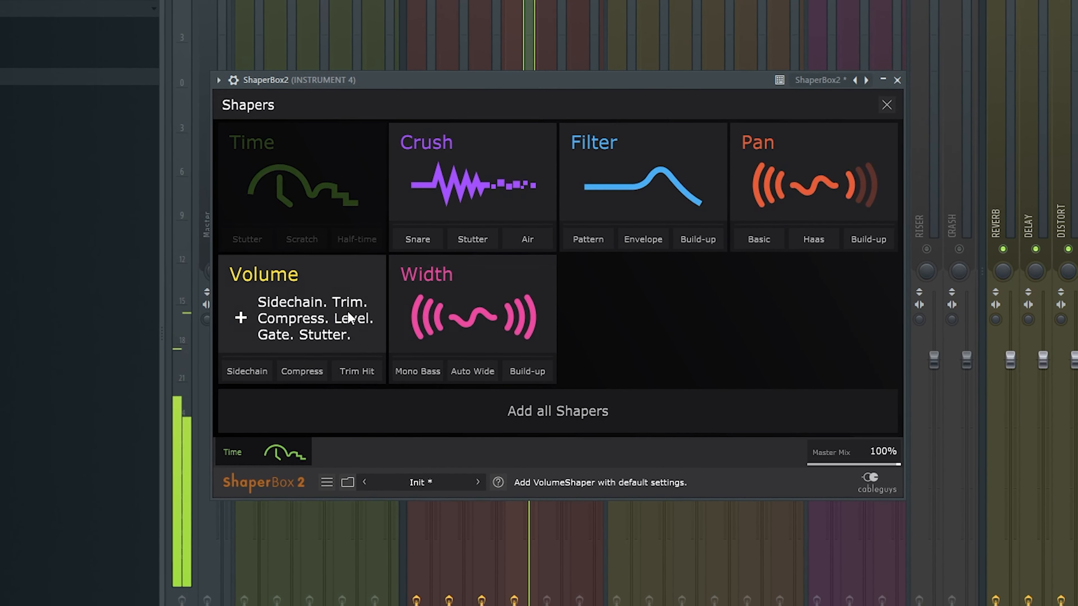
left_click(334, 320)
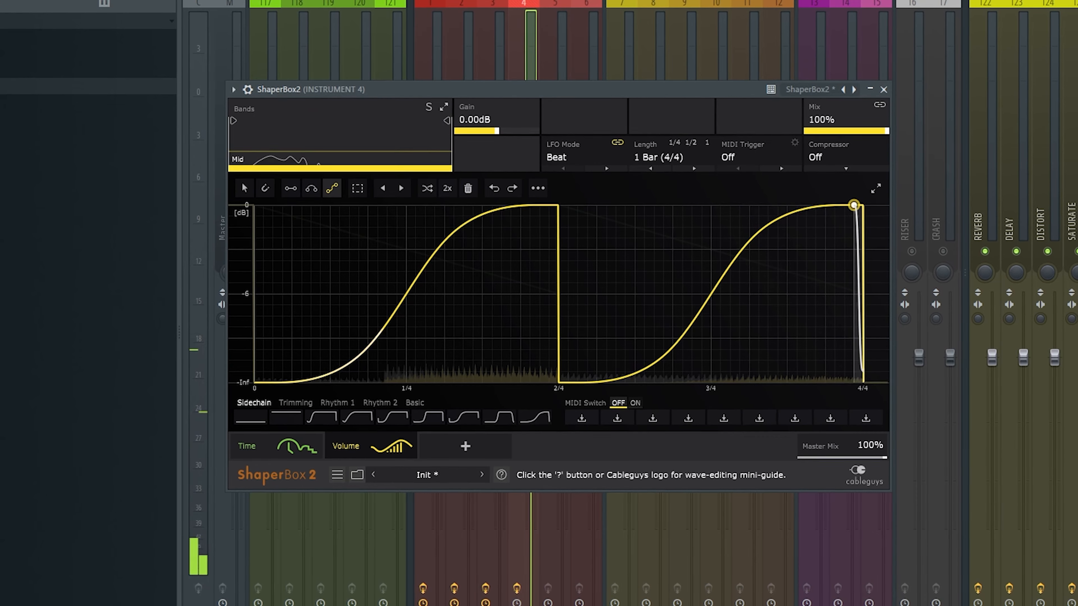
left_click(853, 206)
left_click(550, 208)
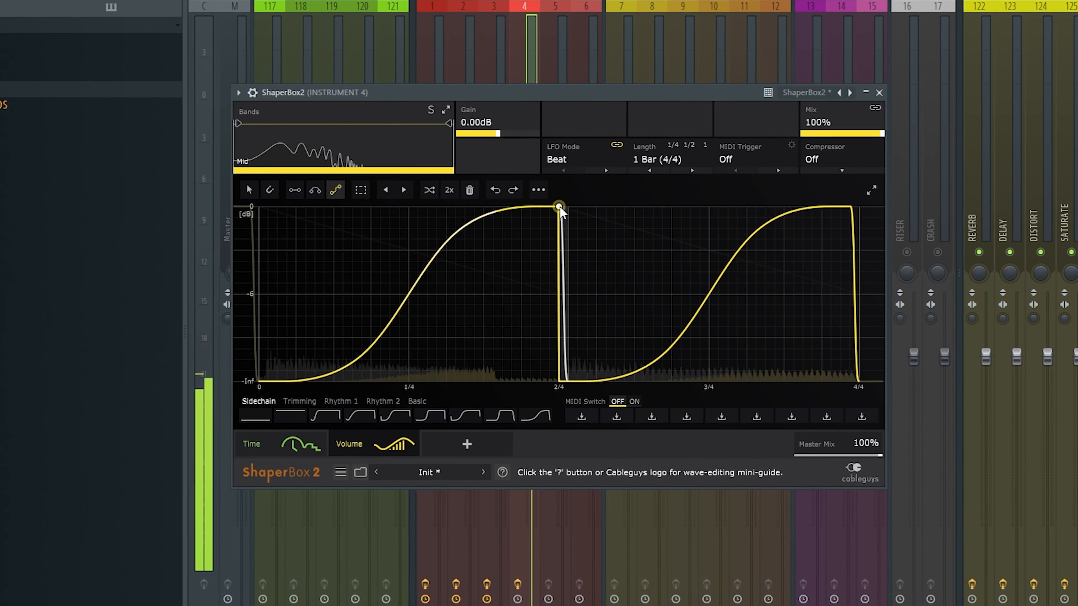
Set the Volume shaper's mix to 39% on Instrument 4 and lower ShaperBox 2's master mix slightly
left_click_drag(864, 127, 829, 136)
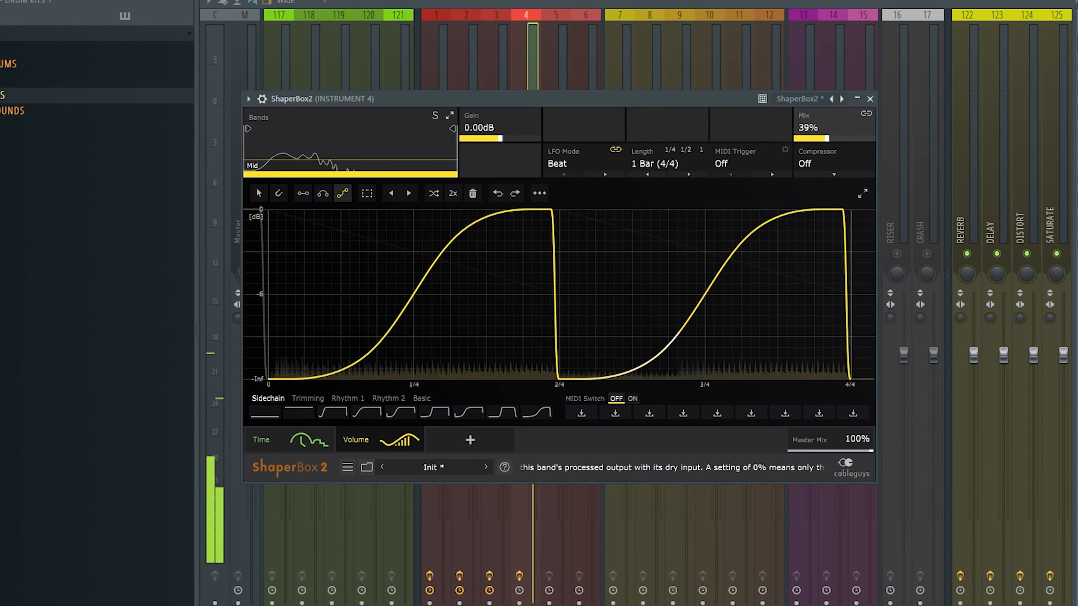
left_click_drag(866, 449, 854, 449)
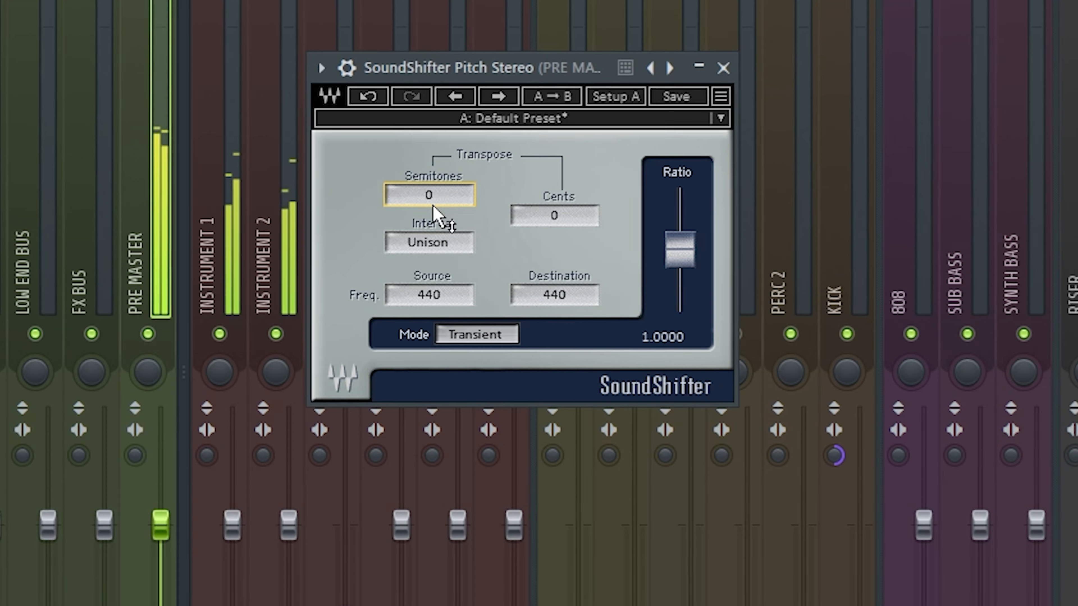
Transpose the Pre Master up 2 semitones in SoundShifter Pitch Stereo and close the plugin
left_click_drag(437, 205, 440, 197)
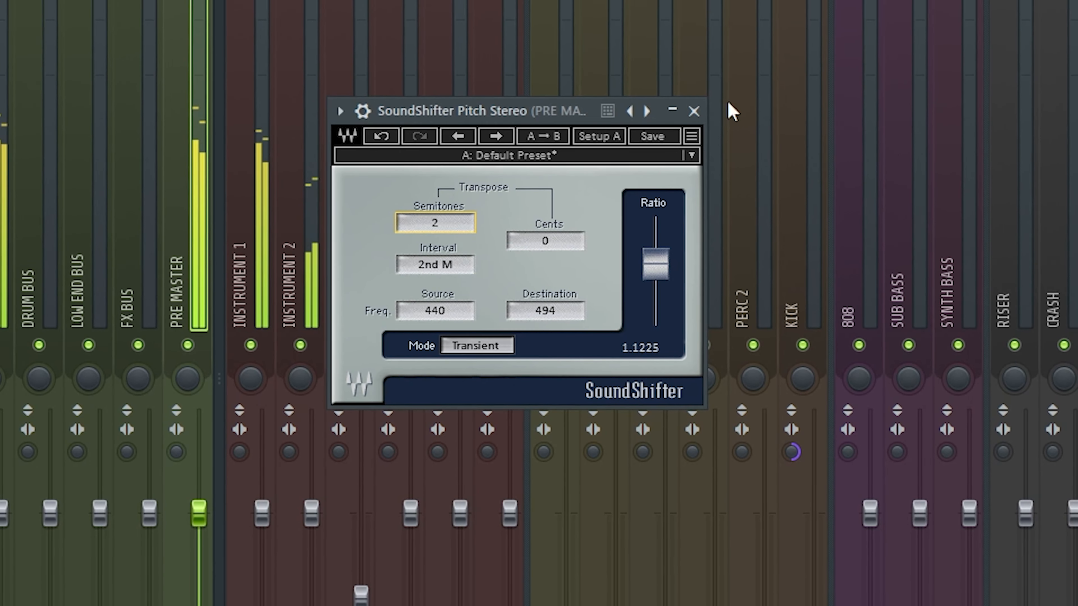
left_click(693, 110)
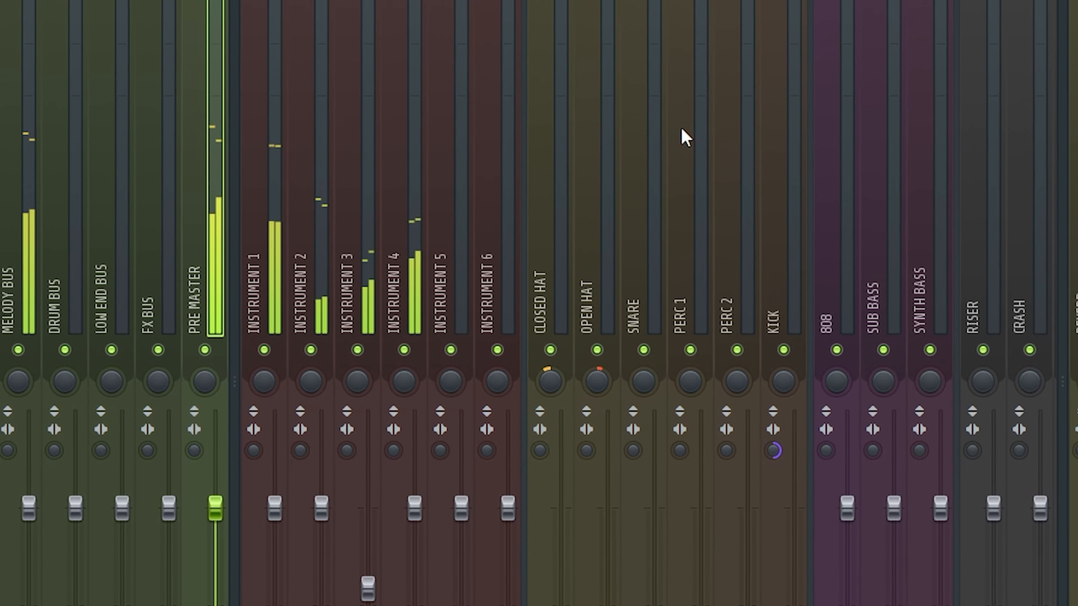